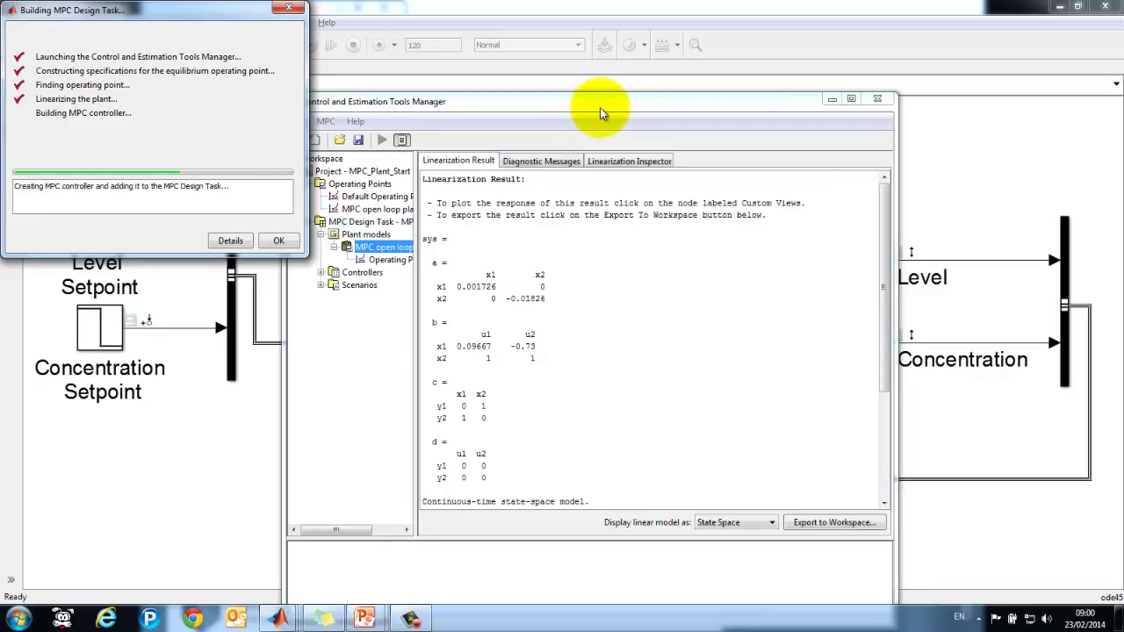
Maximize the Control and Estimation Tools Manager and describe the MPC design task's two input signals as w1 and w2
left_click_drag(599, 107, 603, 46)
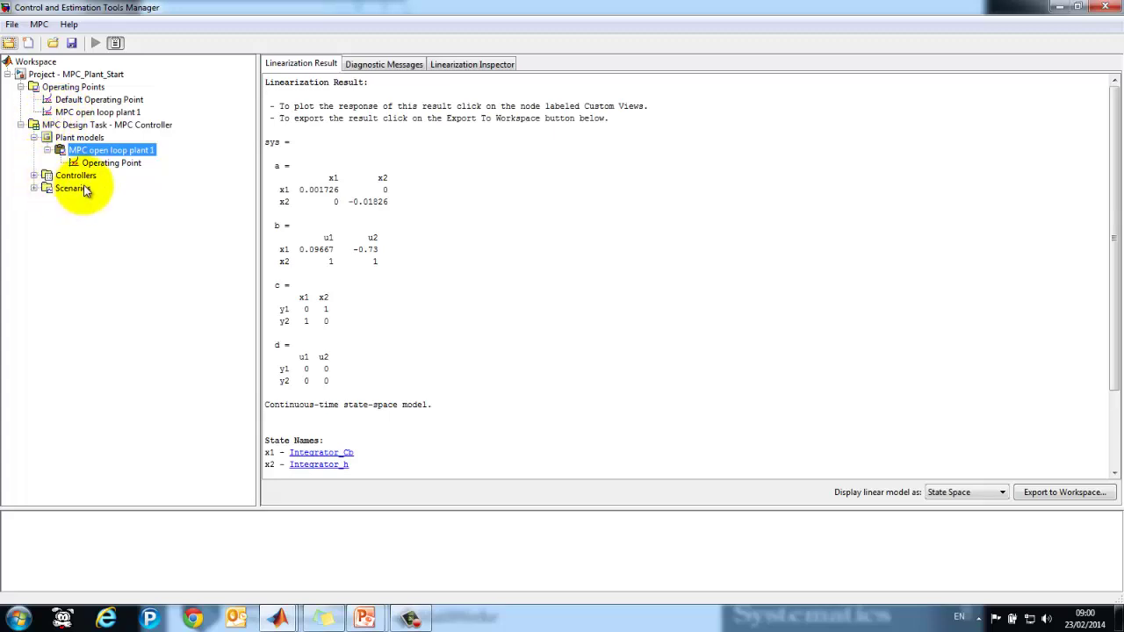
left_click(61, 125)
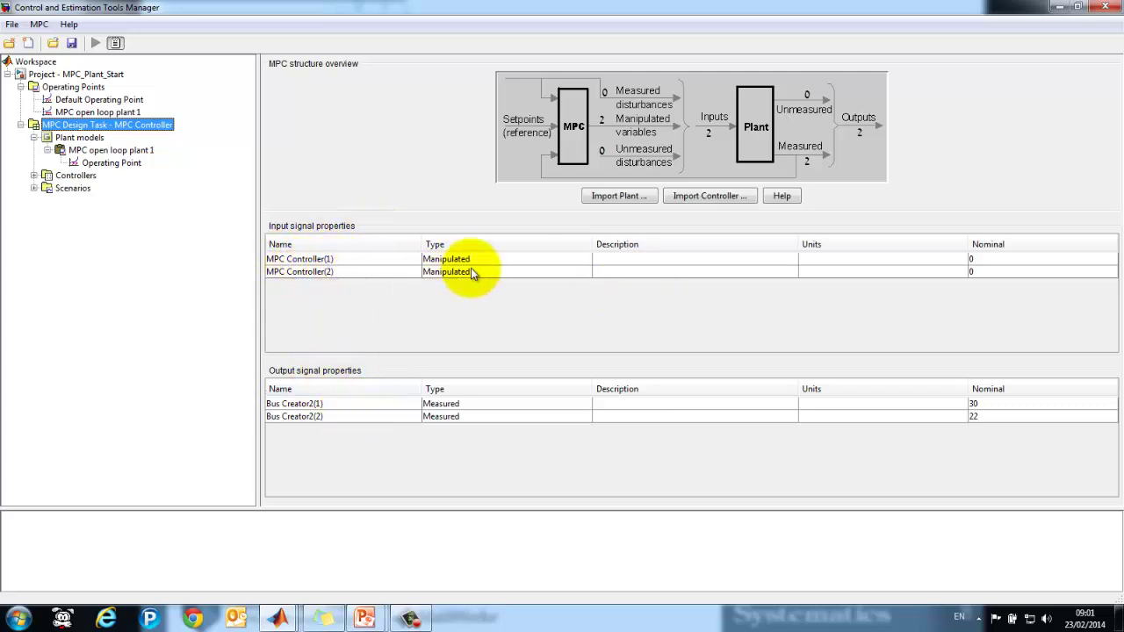
double_click(638, 259)
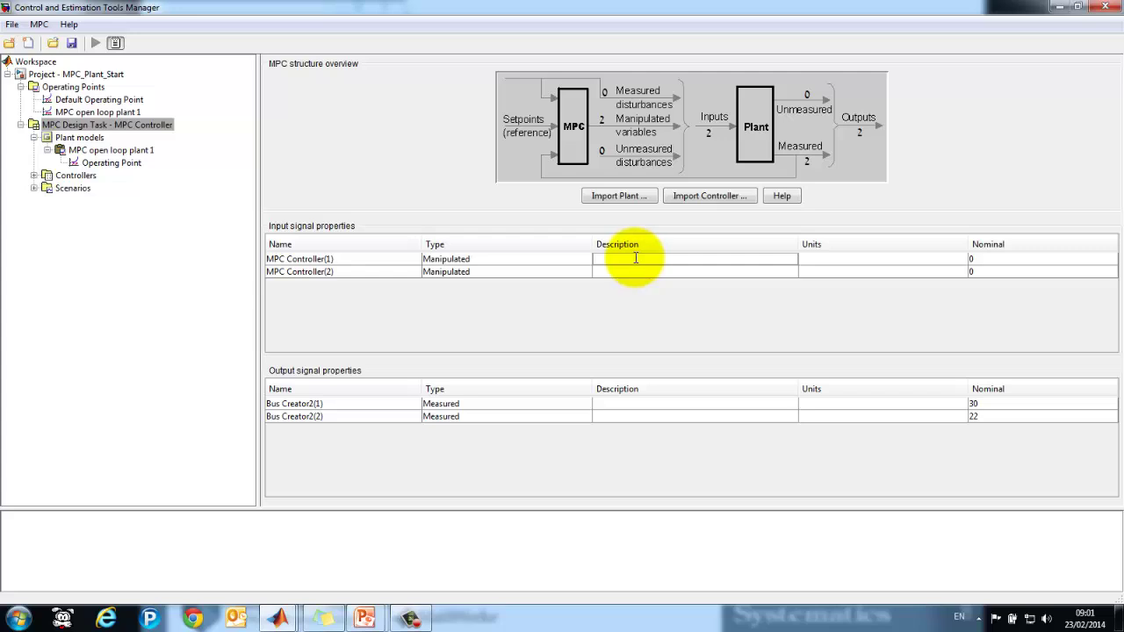
type("w1")
double_click(608, 272)
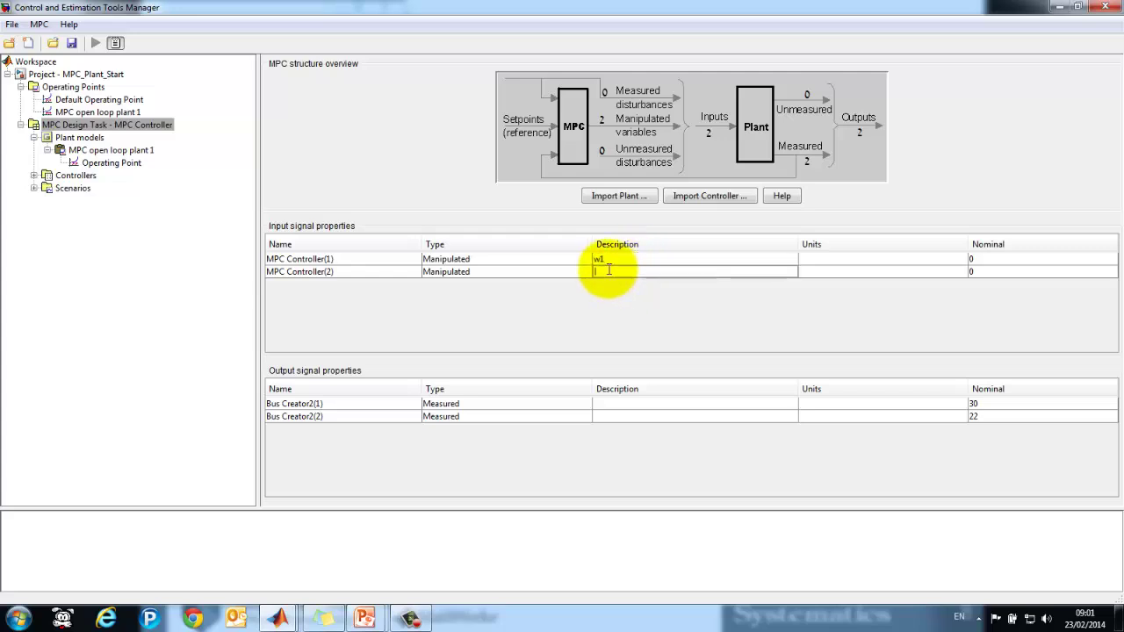
type("w2")
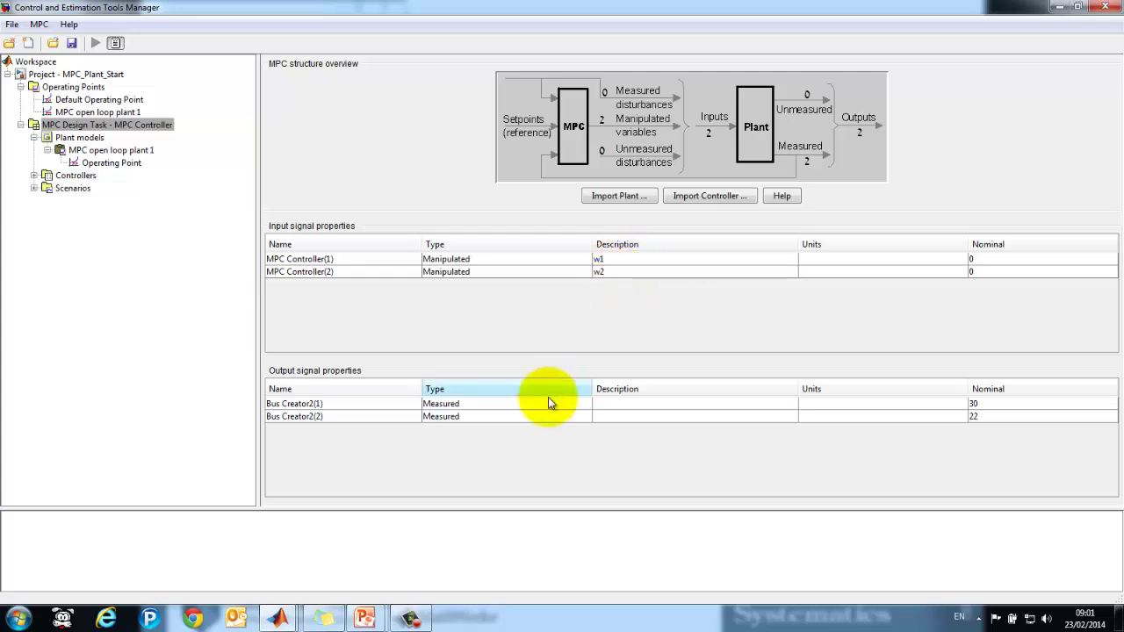
Describe the output signals Bus Creator2(1) as h and Bus Creator2(2) as Cb
double_click(621, 402)
key("Return")
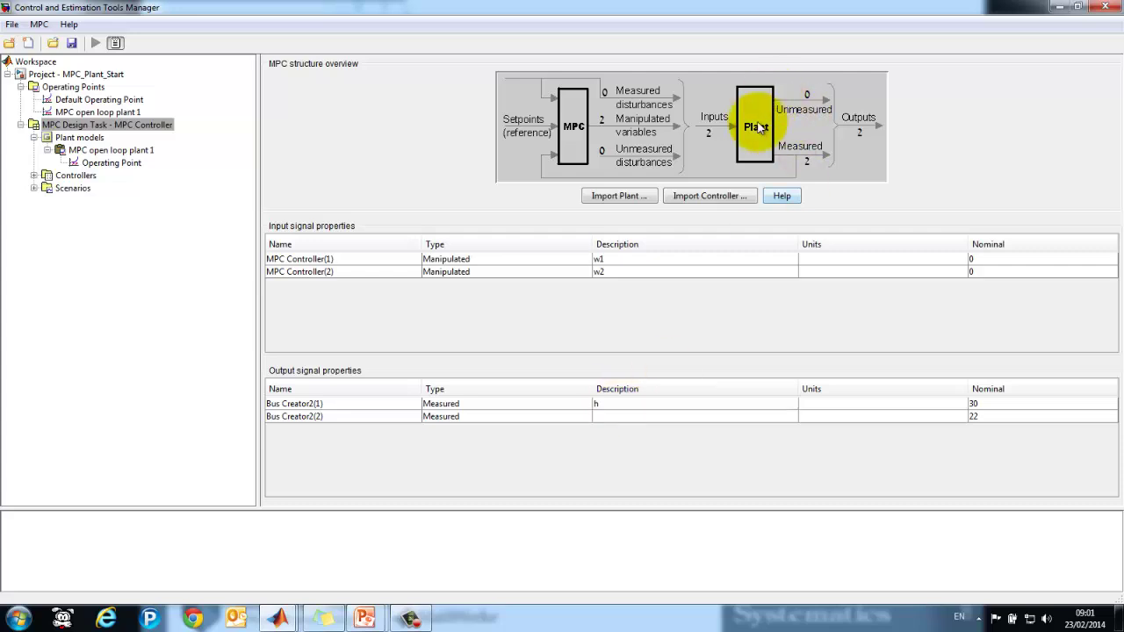
double_click(610, 416)
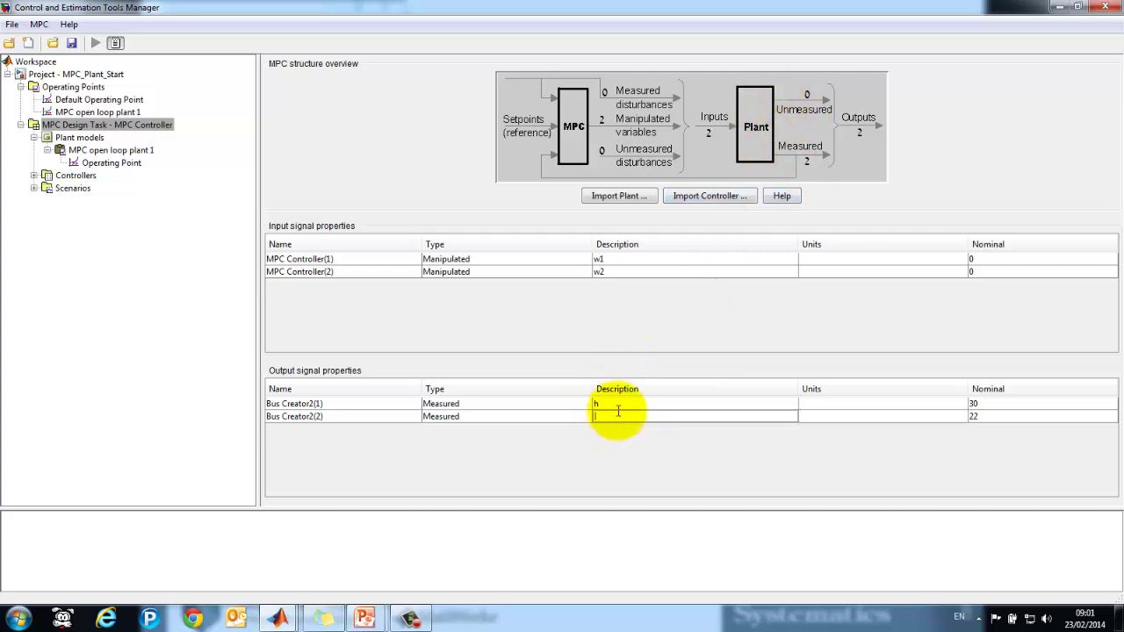
type("Cb")
key("Return")
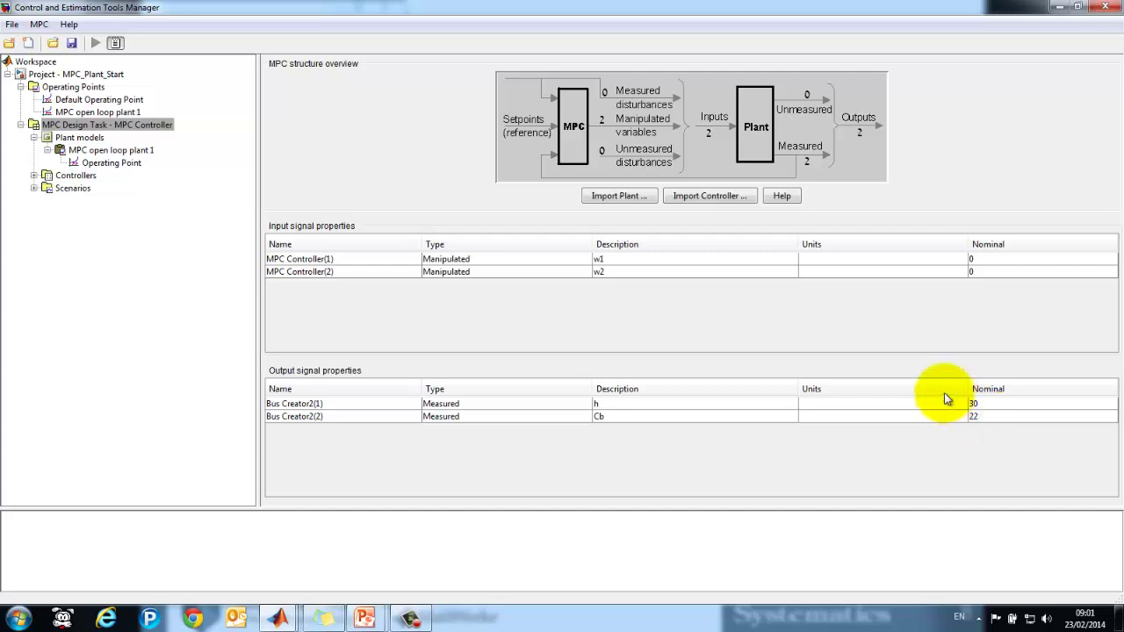
Set the nominal values of the input signals to w10 for MPC Controller(1) and w20 for MPC Controller(2)
double_click(984, 259)
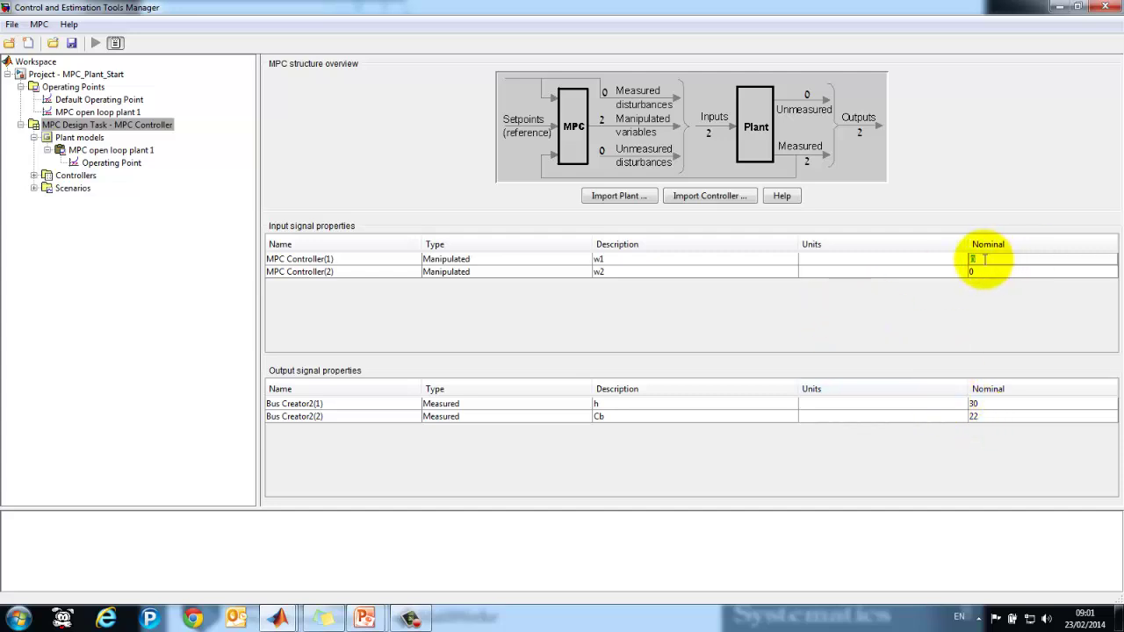
type("w10")
double_click(983, 274)
type("w2")
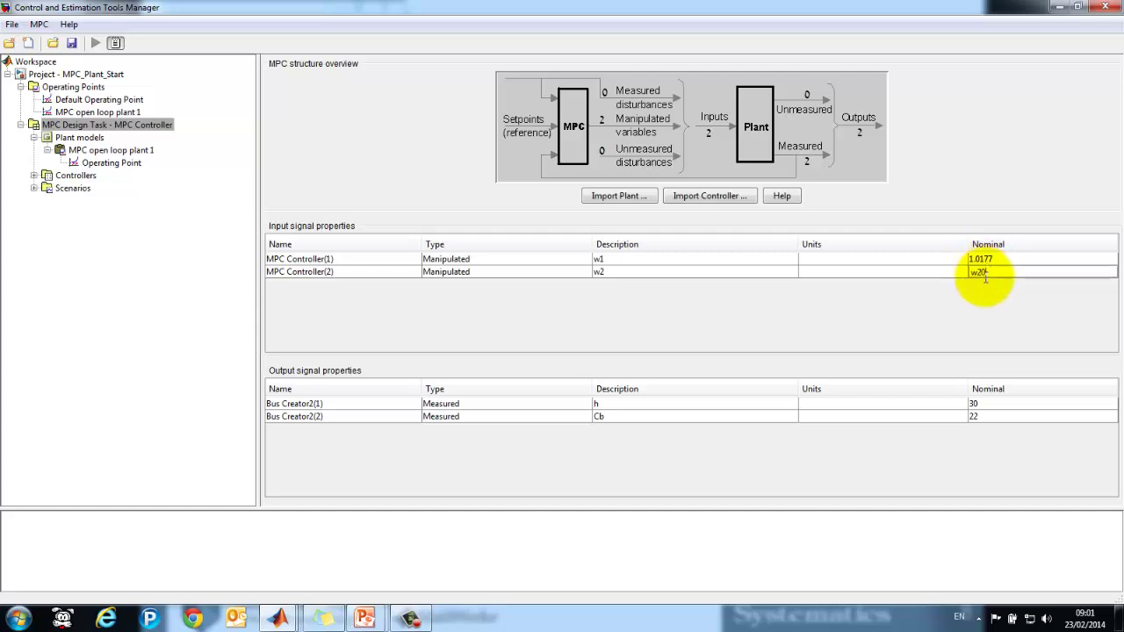
type("0")
key("Return")
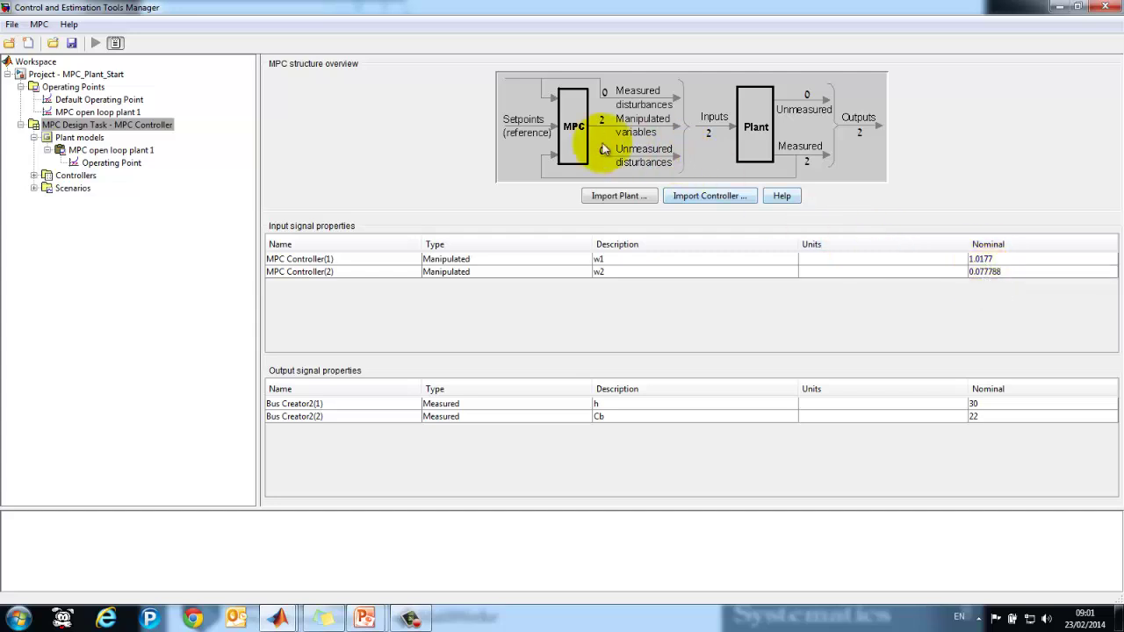
Review the plant models and controllers, and select MPC open loop plant 1 as the plant model of controller MPC1
left_click(81, 138)
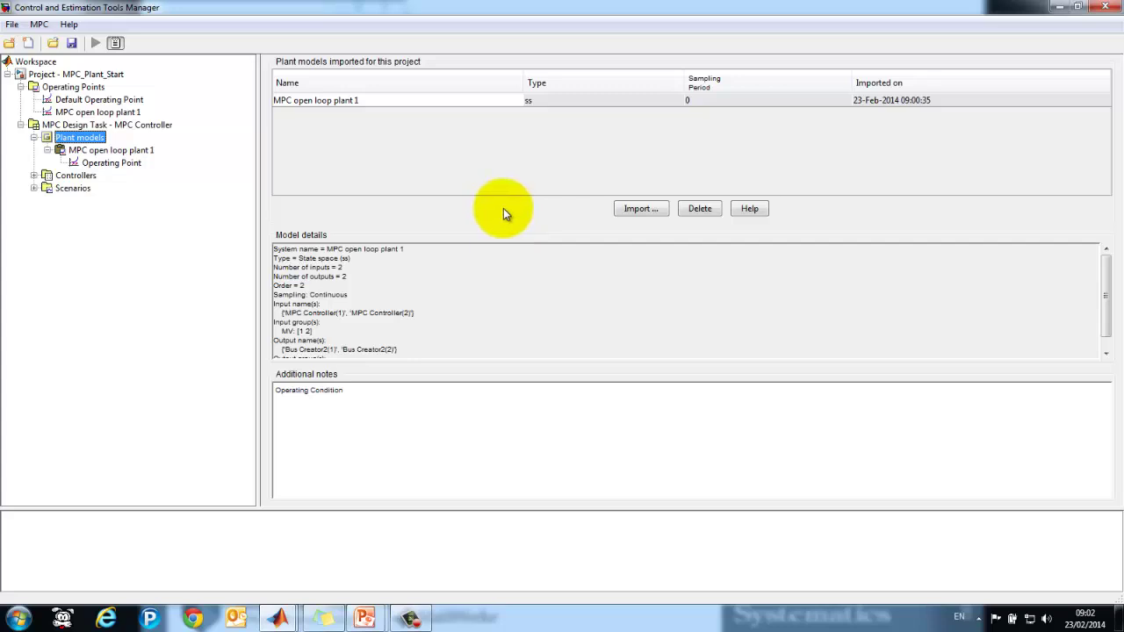
left_click(85, 177)
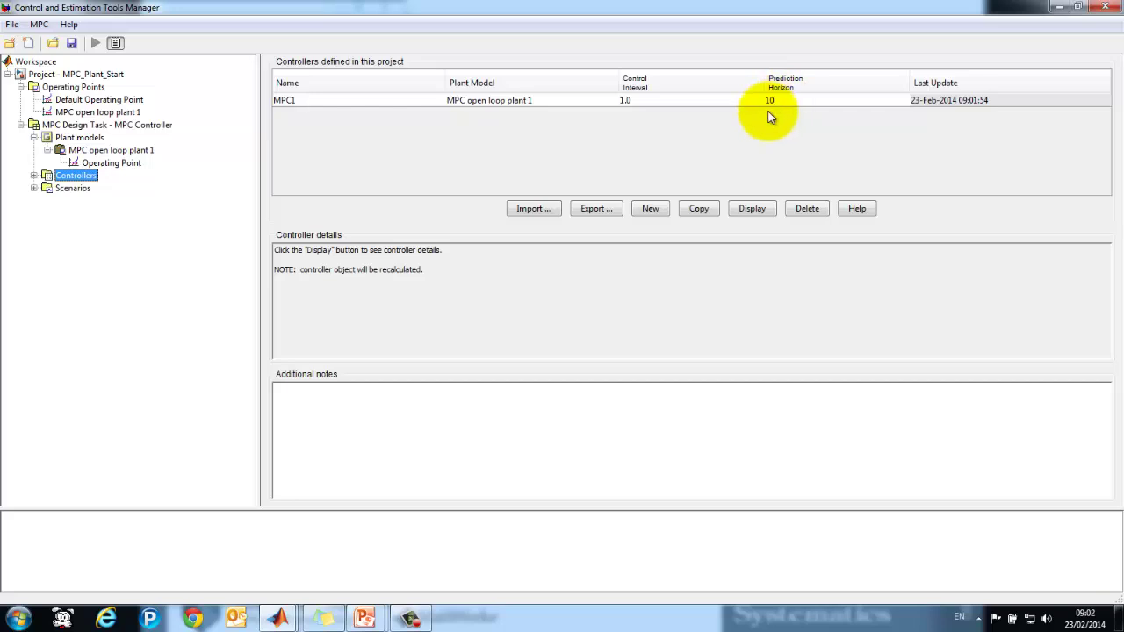
left_click(33, 175)
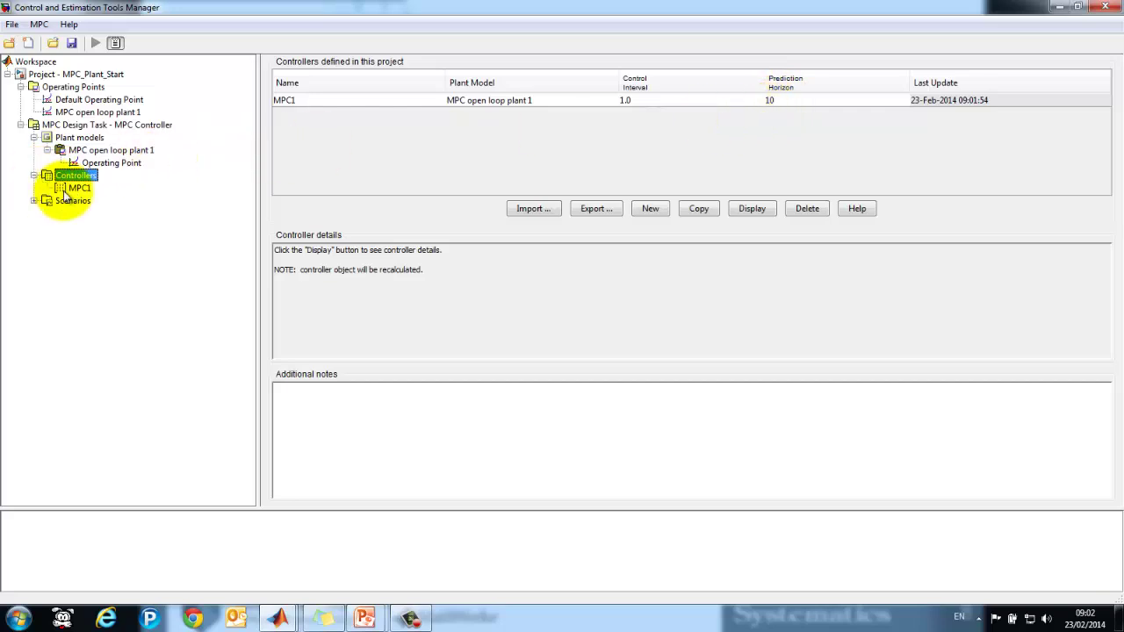
left_click(77, 188)
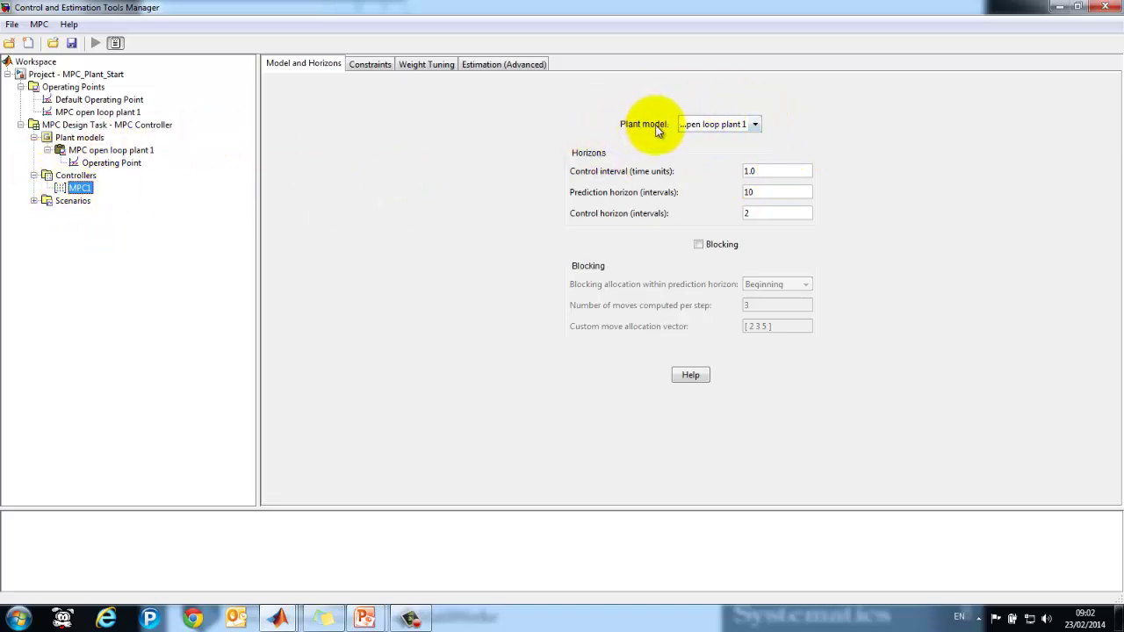
left_click(715, 125)
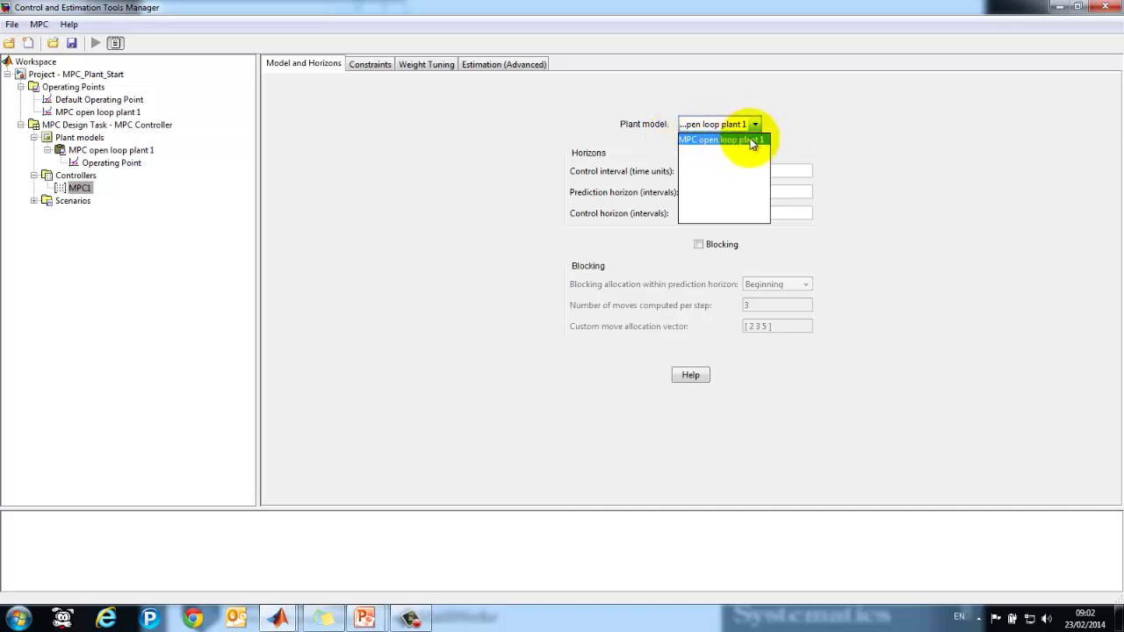
left_click(748, 141)
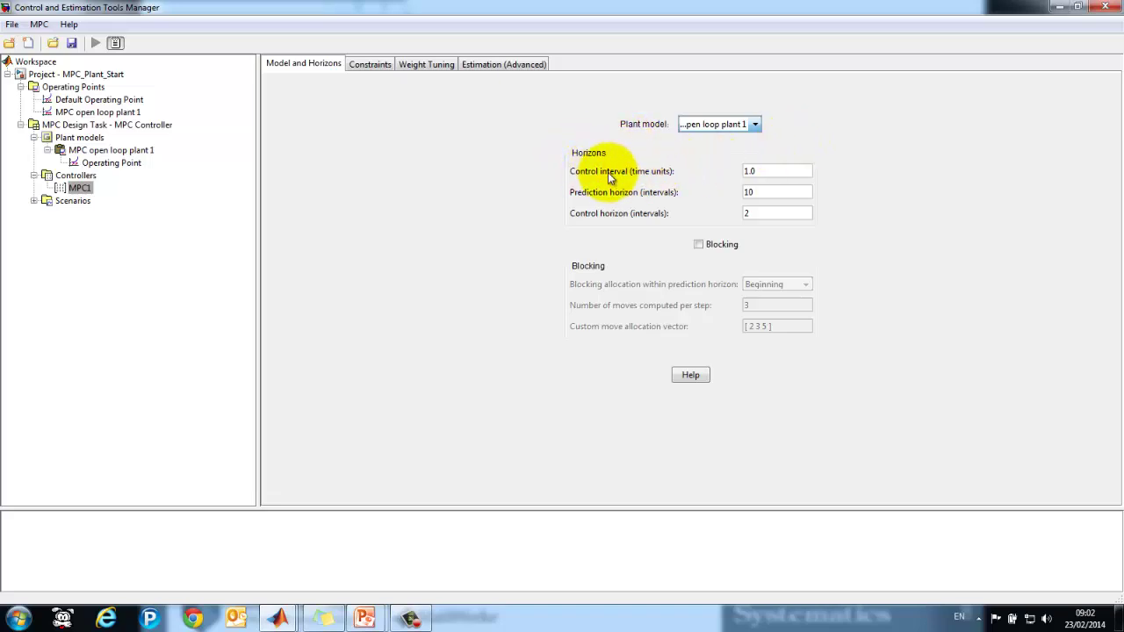
left_click(766, 171)
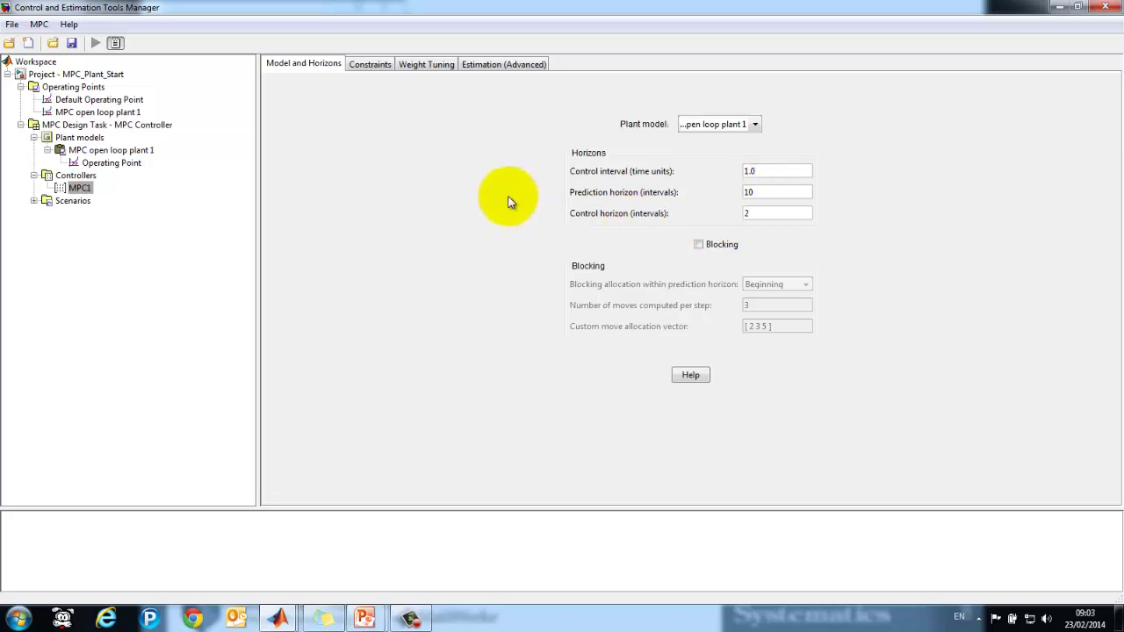
Constrain MPC Controller(1) to minimum 0, maximum 4, max down rate -0.1 and max up rate 0.1
left_click(379, 69)
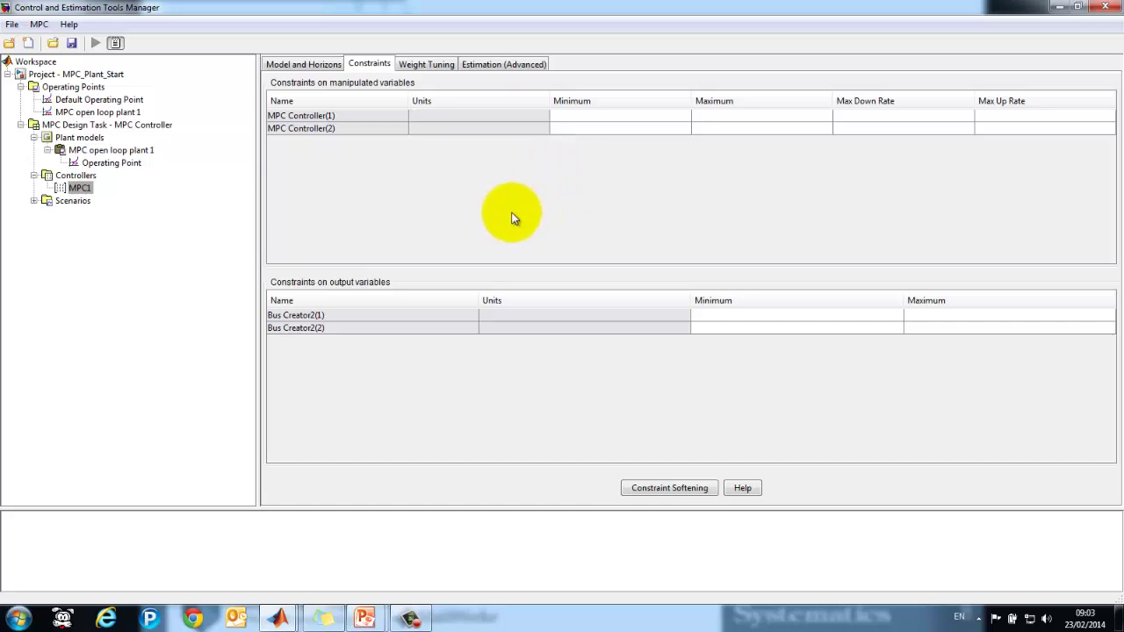
left_click(573, 115)
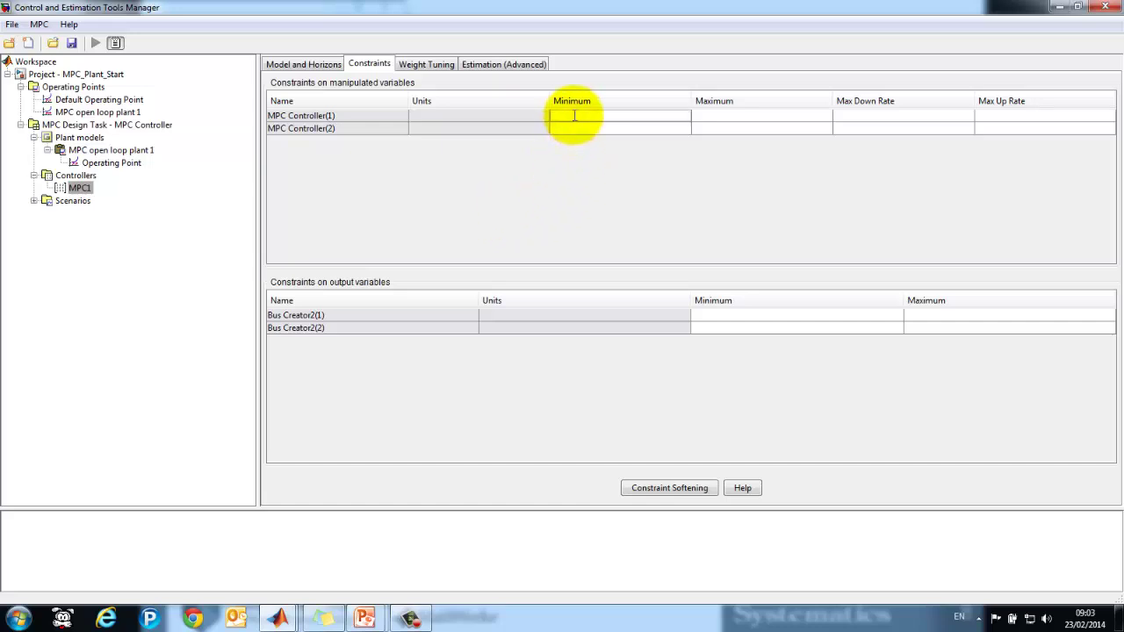
type("0")
left_click(777, 115)
type("4")
left_click(878, 115)
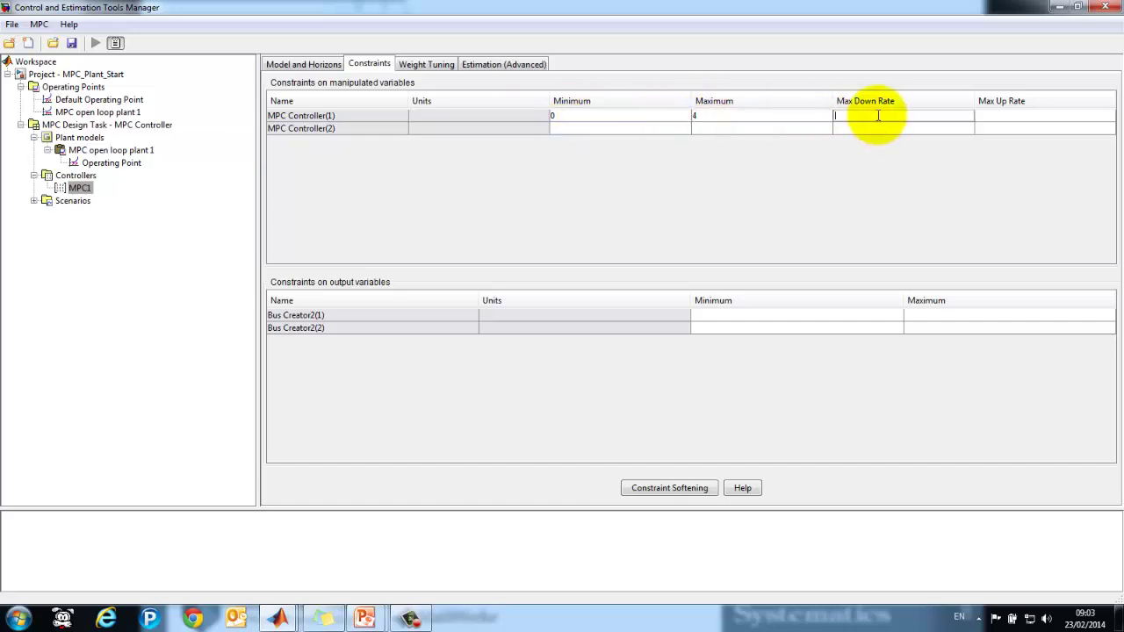
type("-0.1")
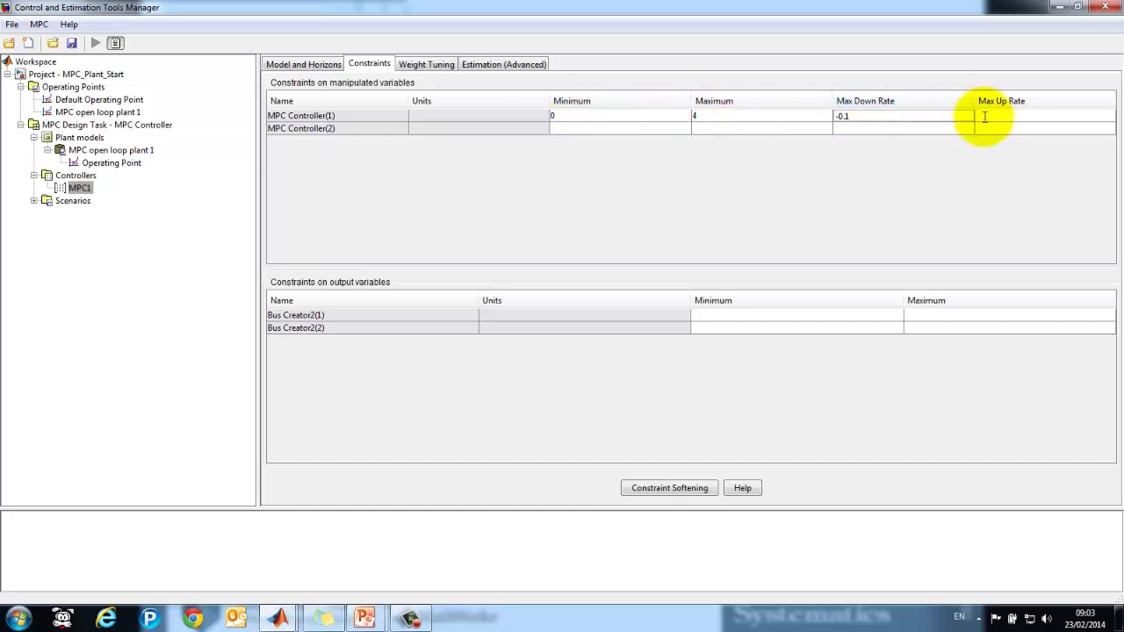
left_click(985, 115)
type("0.1")
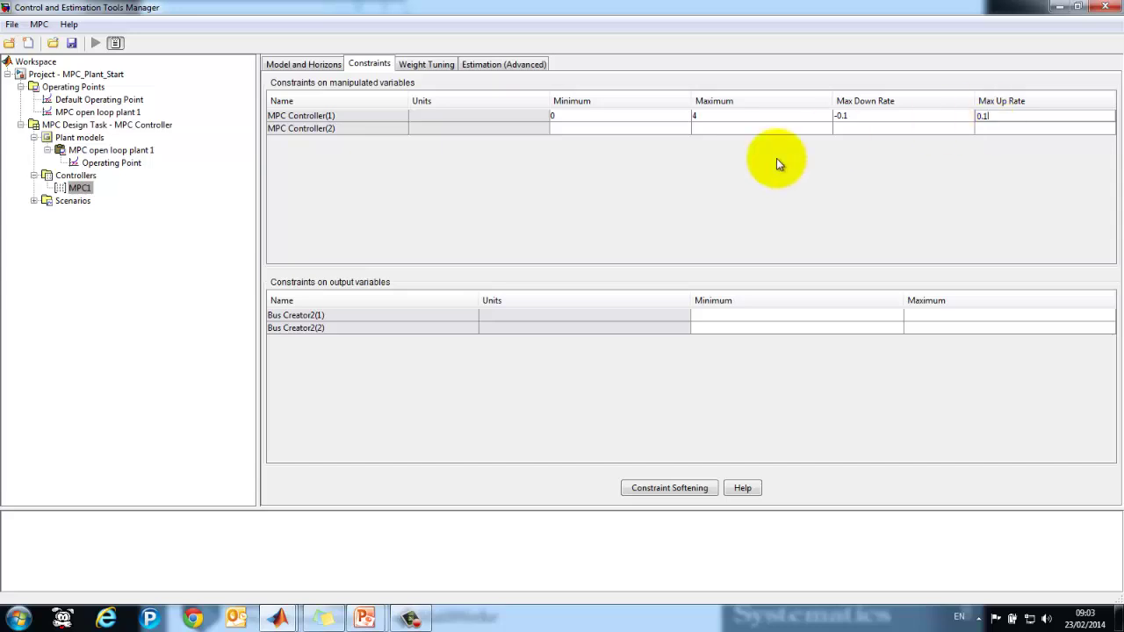
Constrain MPC Controller(2) to minimum 0, maximum 1, max down rate -0.02 and max up rate 0.02
left_click(612, 128)
type("0")
left_click(698, 129)
type("1")
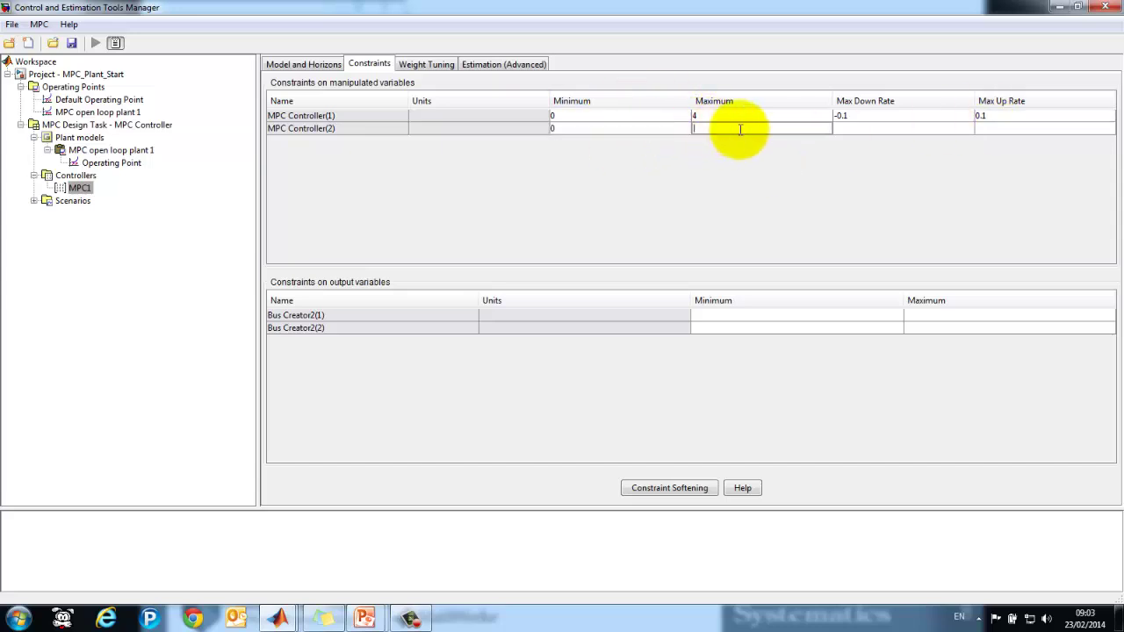
left_click(879, 128)
type("-0.02")
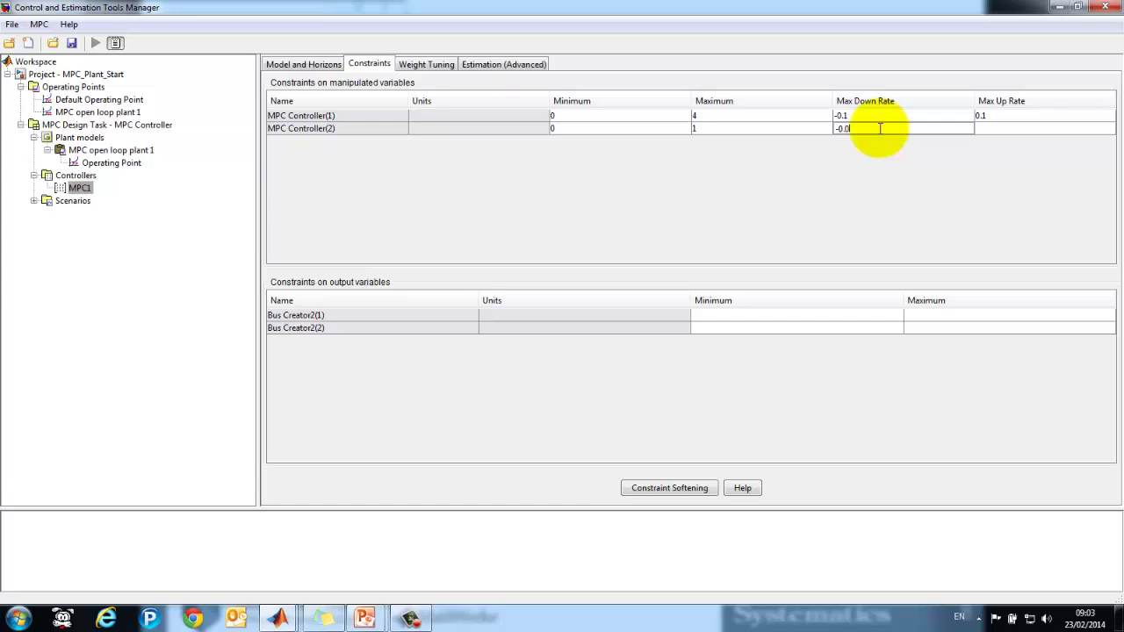
left_click(983, 128)
type("0.02")
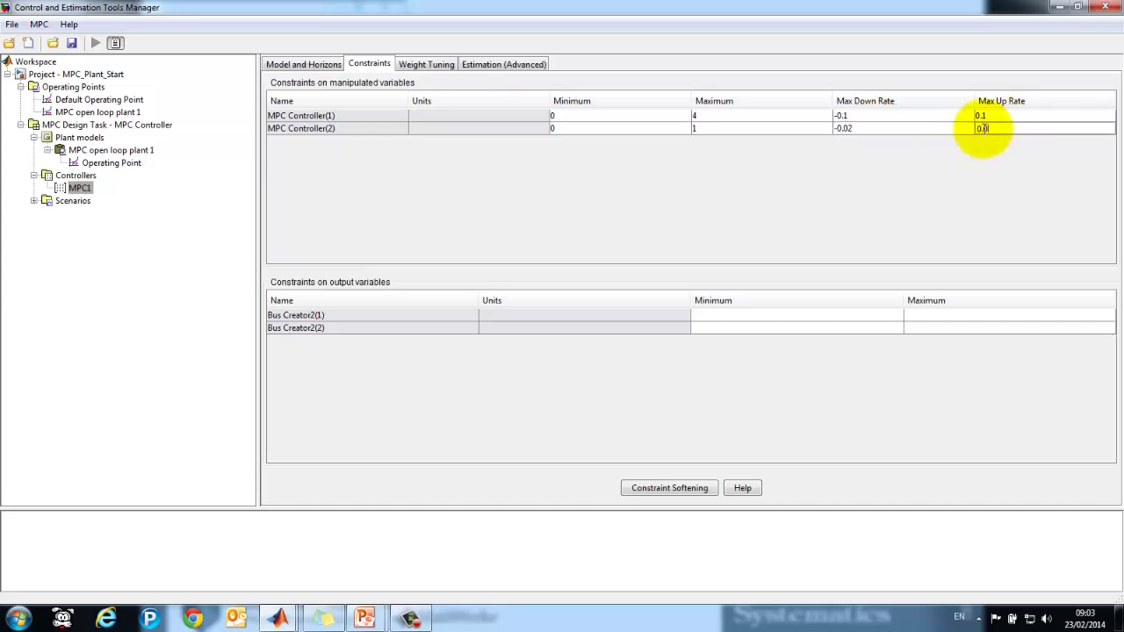
left_click(785, 204)
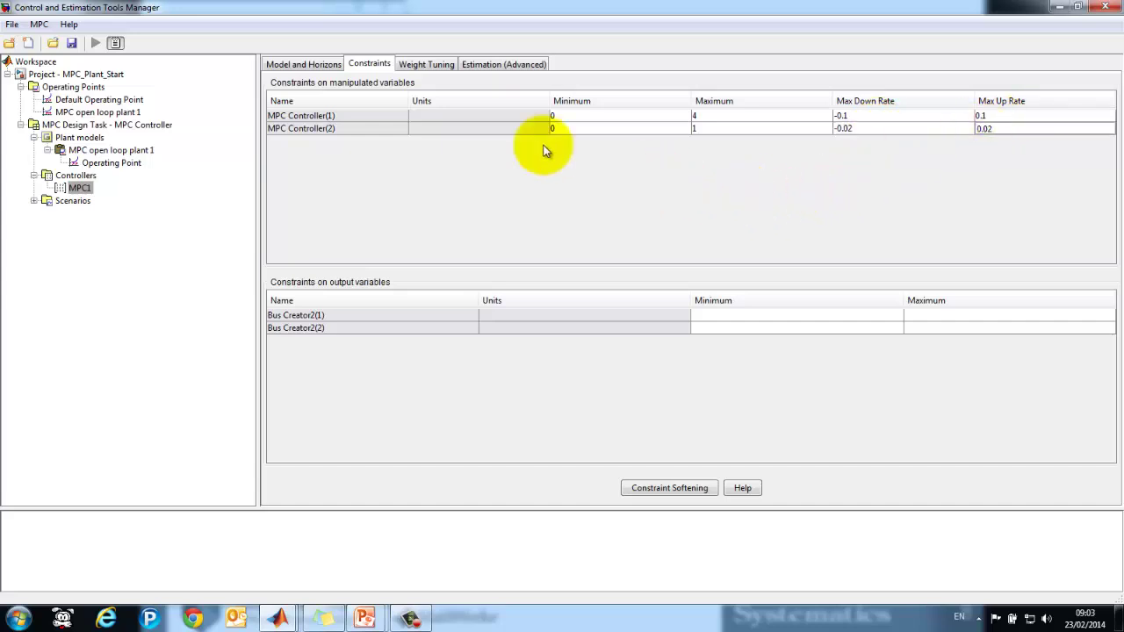
Examine the weight tuning and estimation settings of controller MPC1 and the list of simulation scenarios
left_click(442, 65)
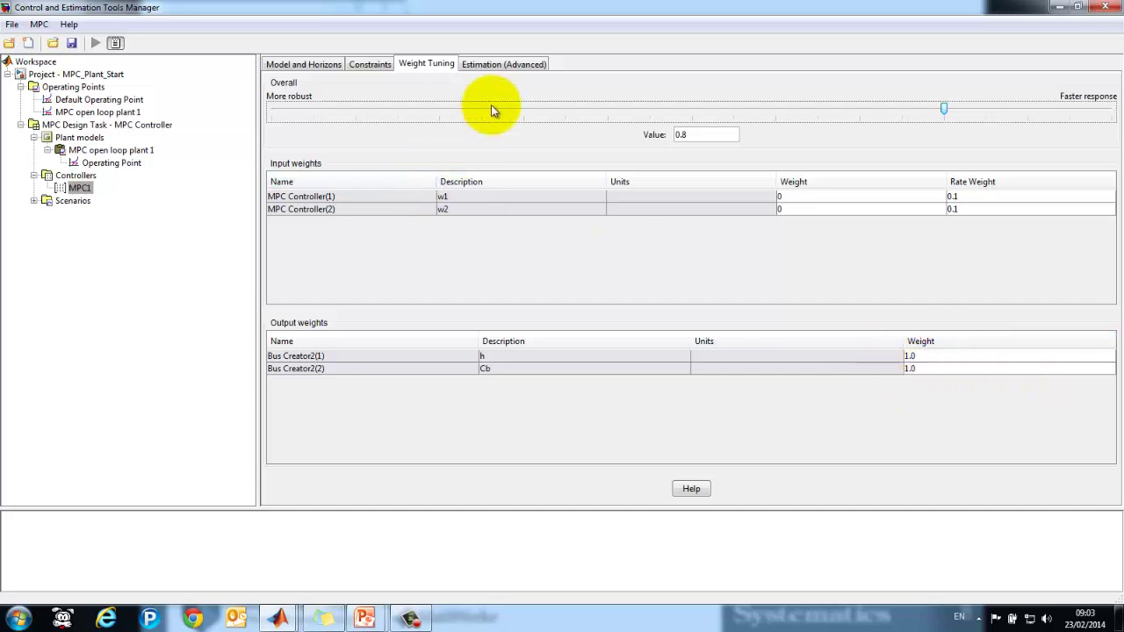
left_click(503, 66)
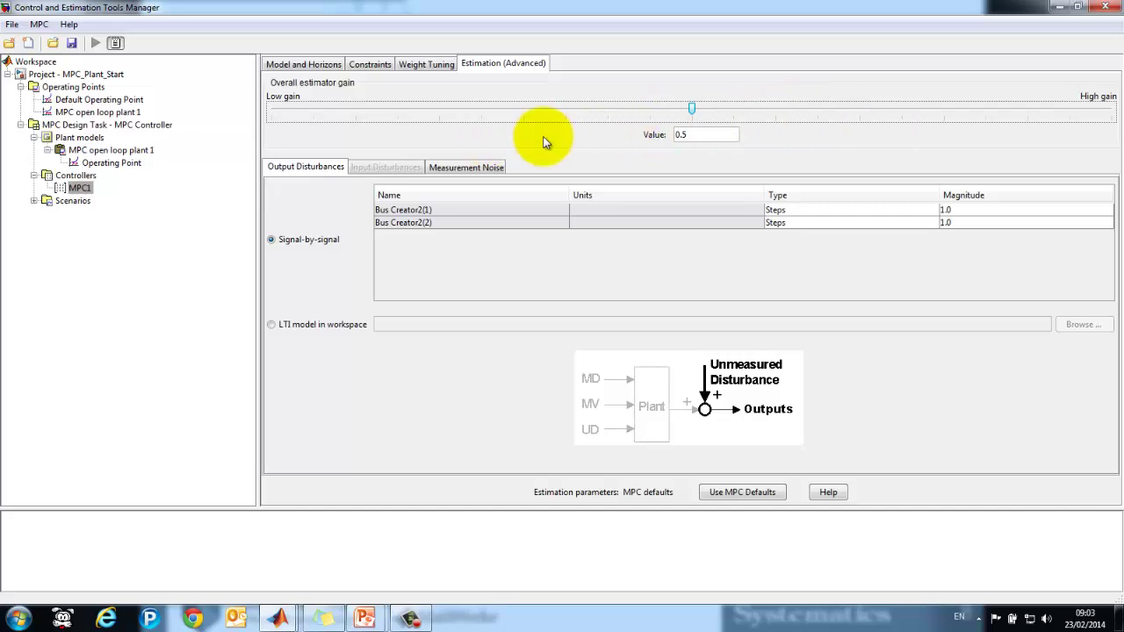
left_click(75, 200)
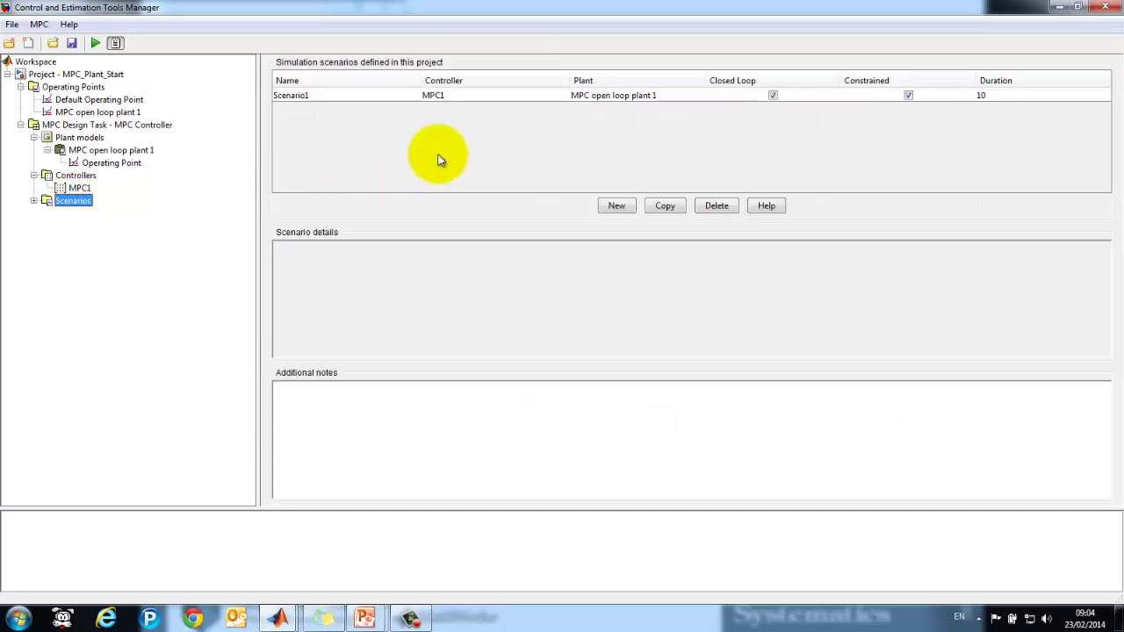
left_click(79, 188)
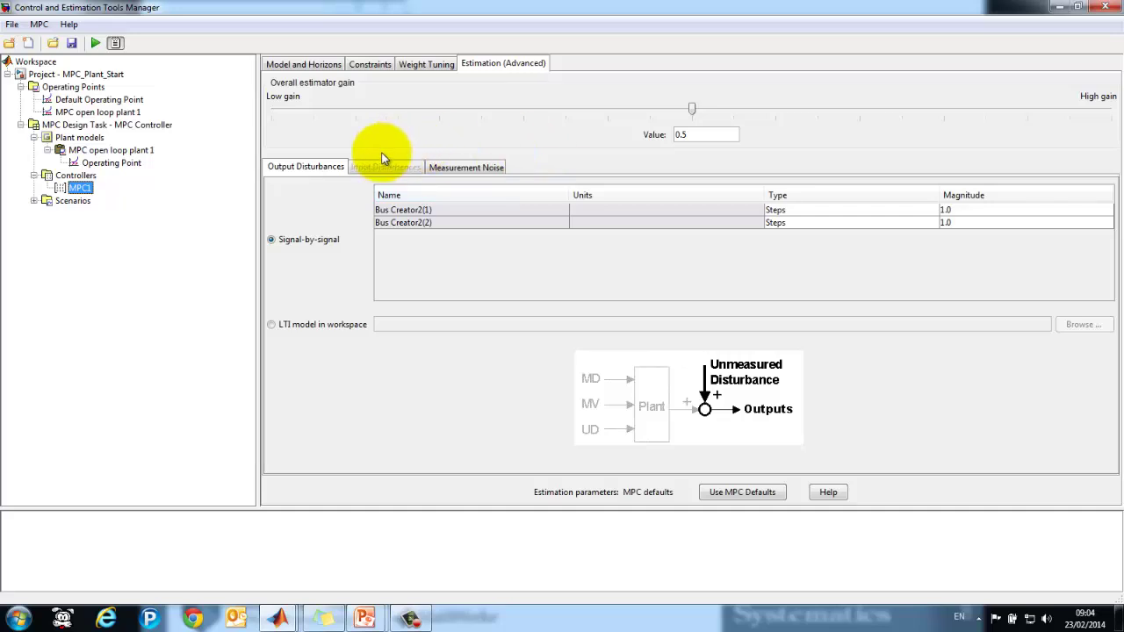
Open Scenario1 and set its simulation duration to 120
left_click(76, 202)
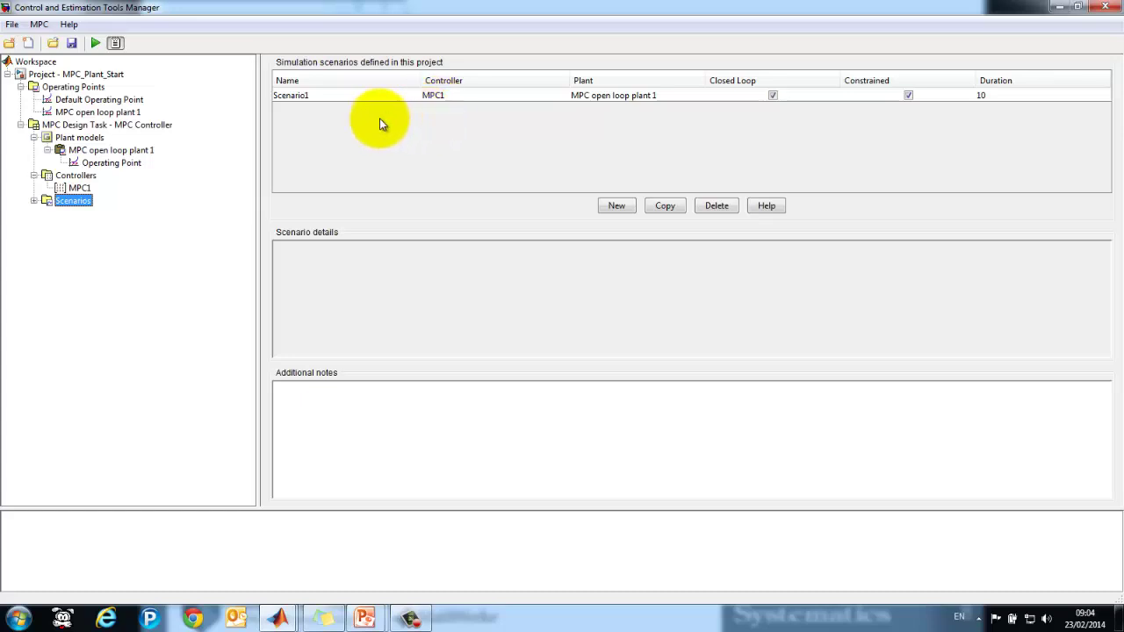
left_click(33, 201)
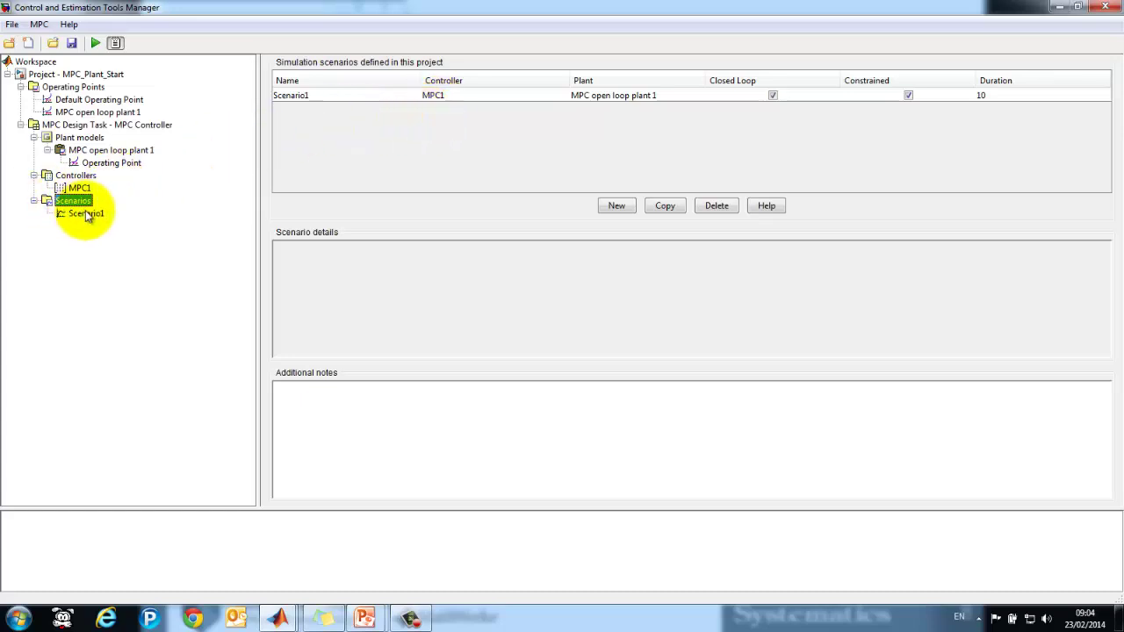
left_click(86, 214)
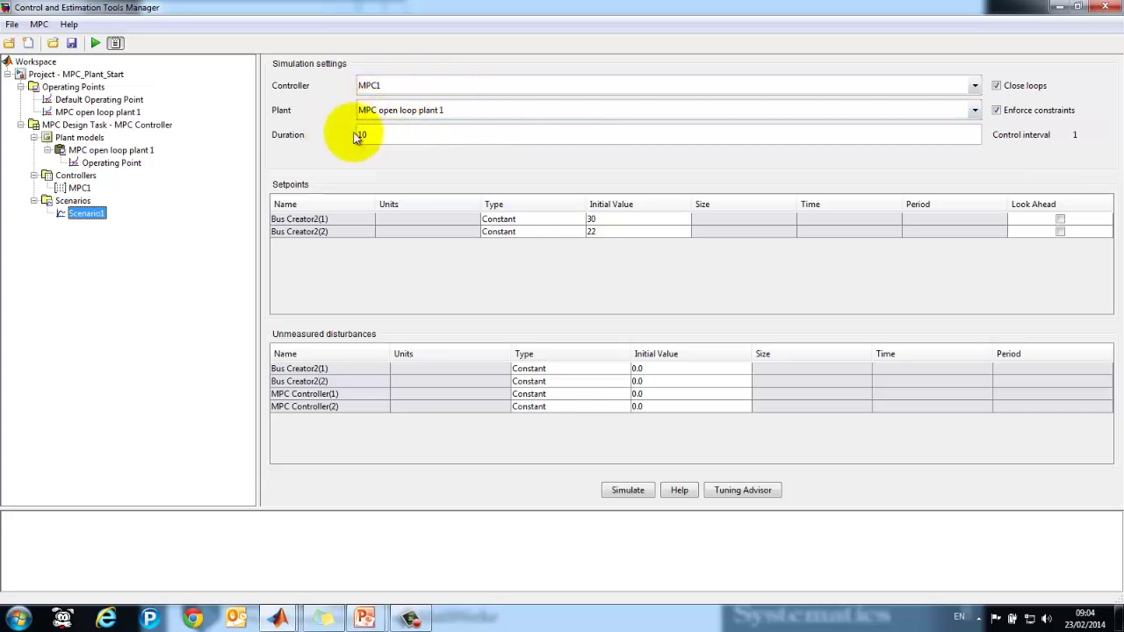
double_click(394, 135)
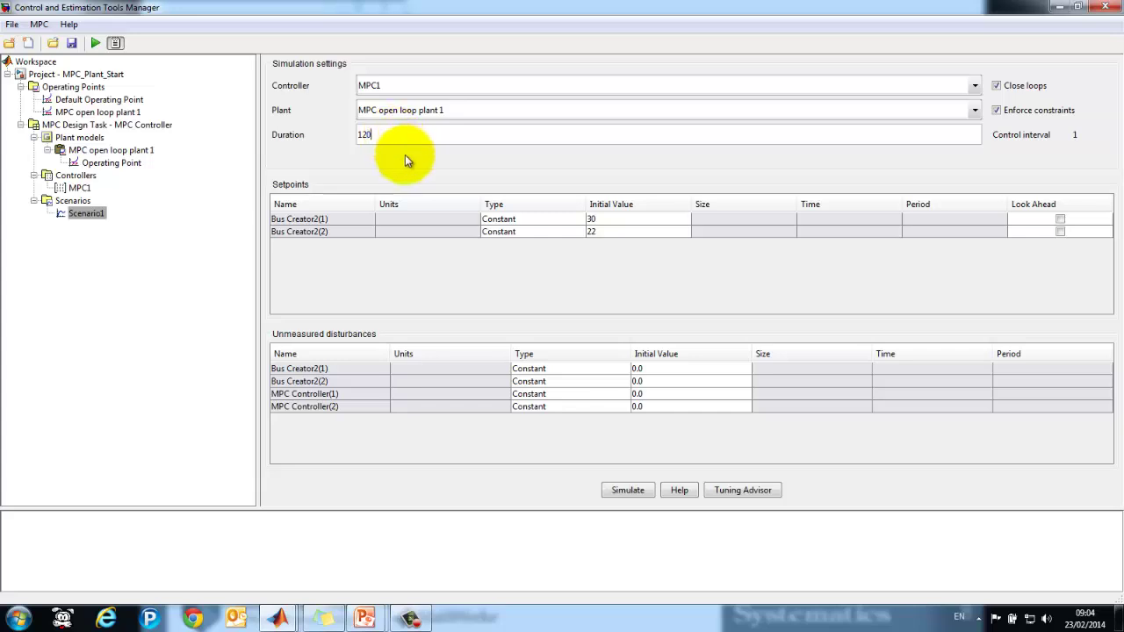
Change the setpoint type of both Bus Creator2(1) and Bus Creator2(2) in Scenario1 to Step
left_click(535, 219)
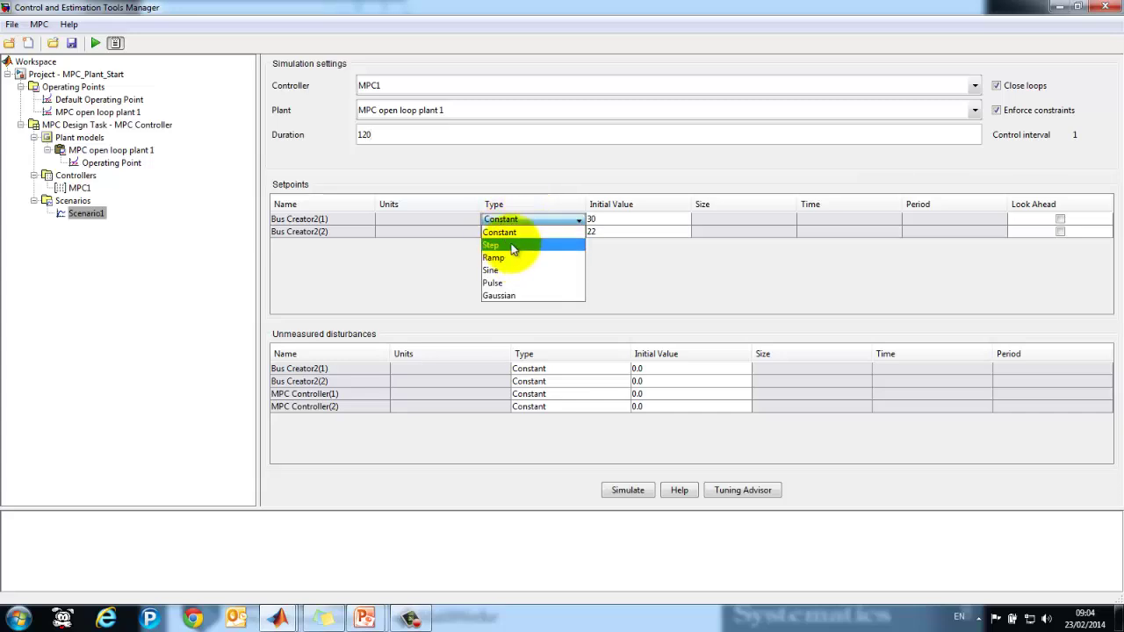
left_click(513, 246)
left_click(533, 233)
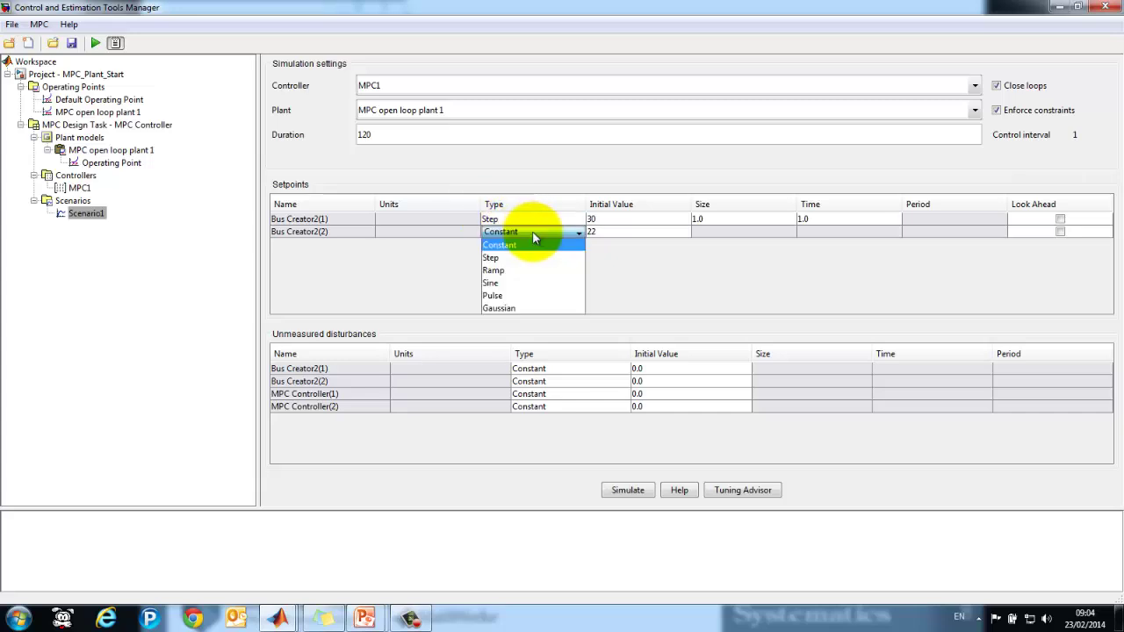
left_click(520, 258)
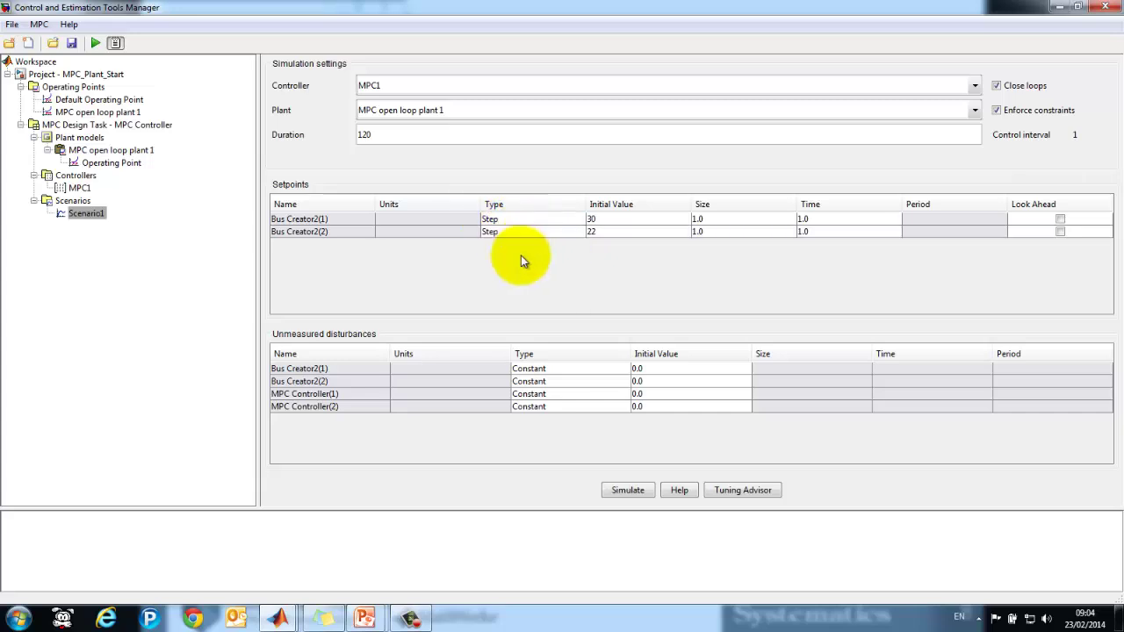
Set the Bus Creator2(2) setpoint step to size -1 at time 60
double_click(598, 220)
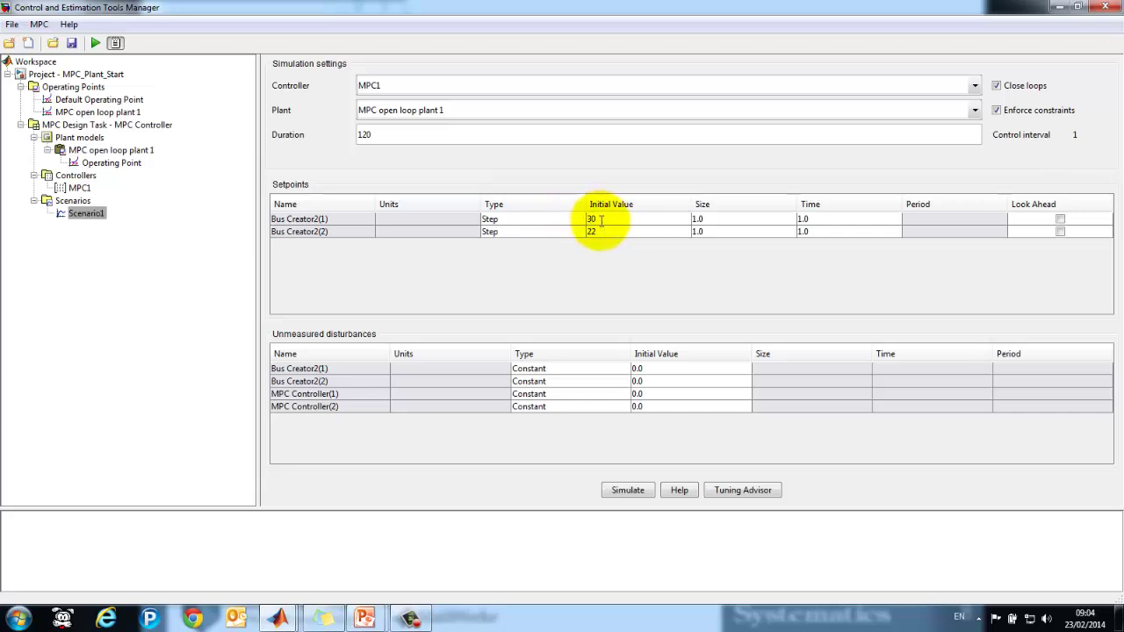
left_click(698, 219)
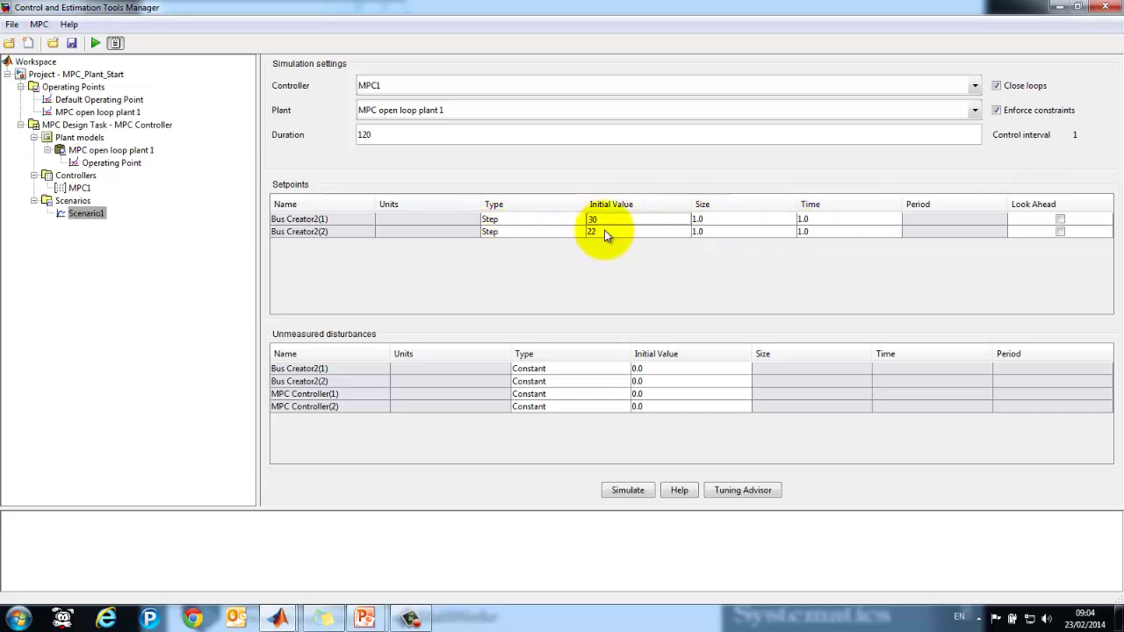
double_click(702, 231)
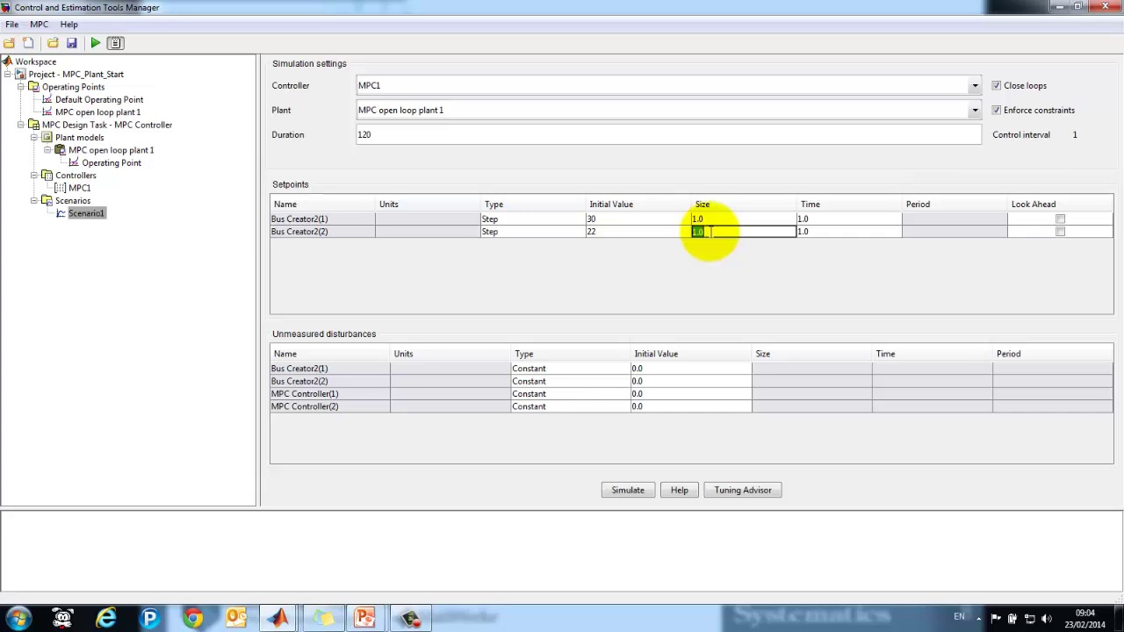
double_click(835, 232)
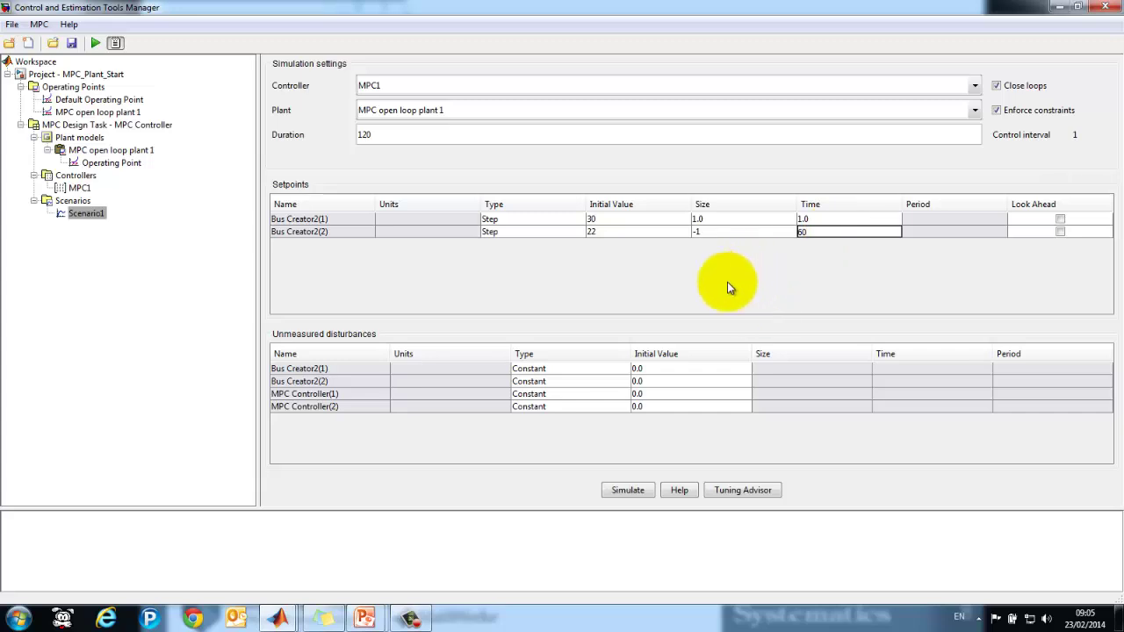
key("Return")
Simulate Scenario1 and compare the plant outputs and plant inputs plots side by side before closing them
left_click(615, 489)
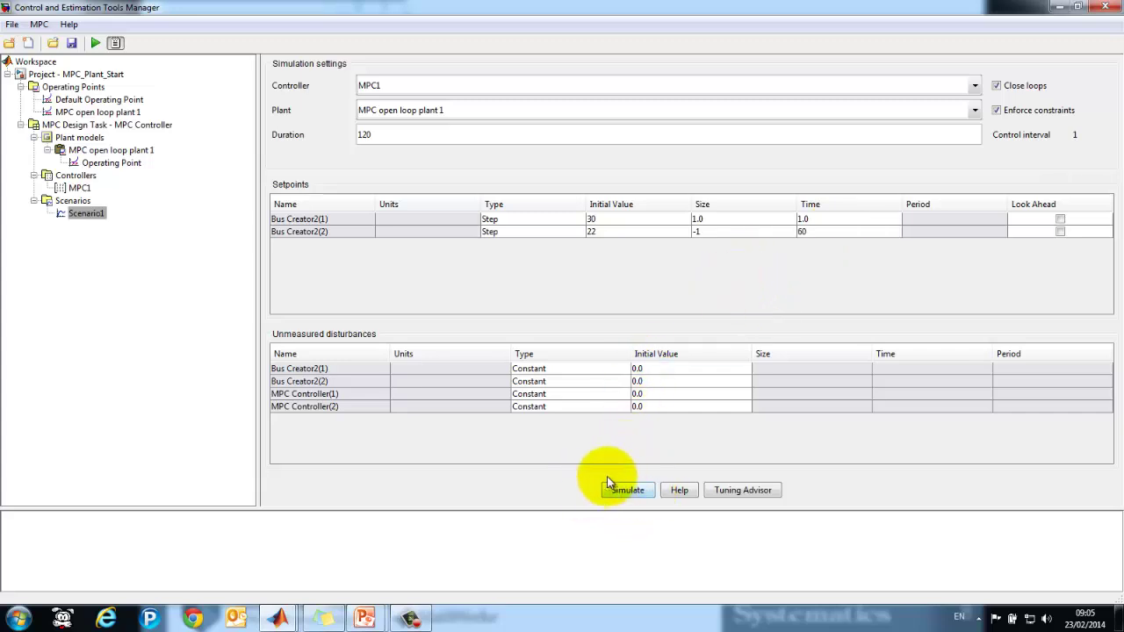
left_click(96, 43)
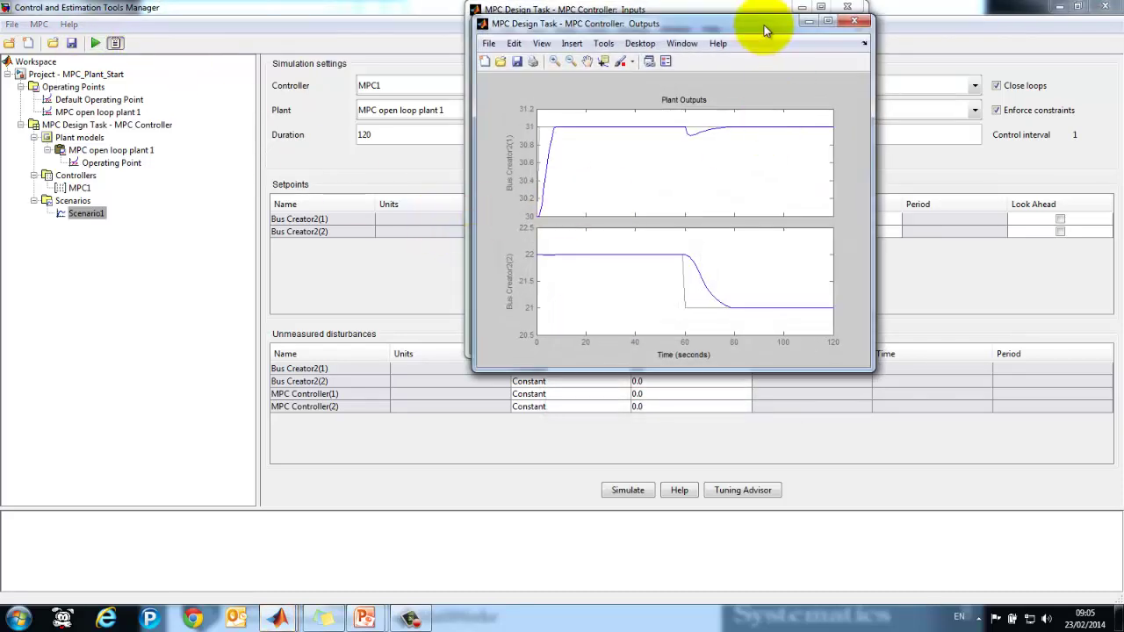
left_click_drag(764, 25, 452, 41)
left_click_drag(729, 9, 841, 52)
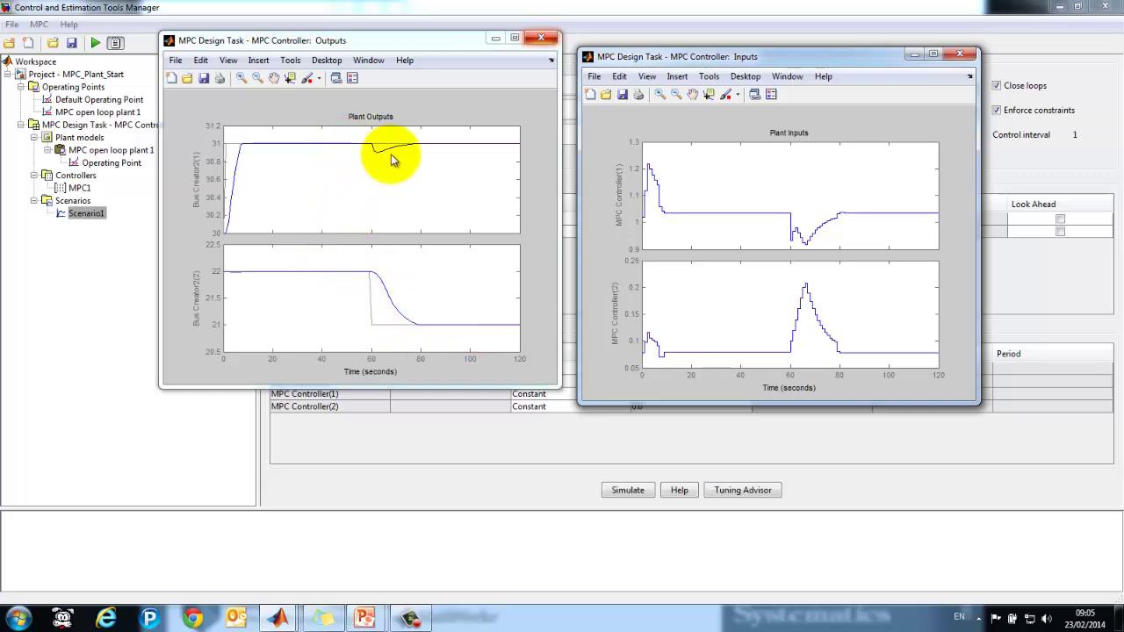
left_click(548, 42)
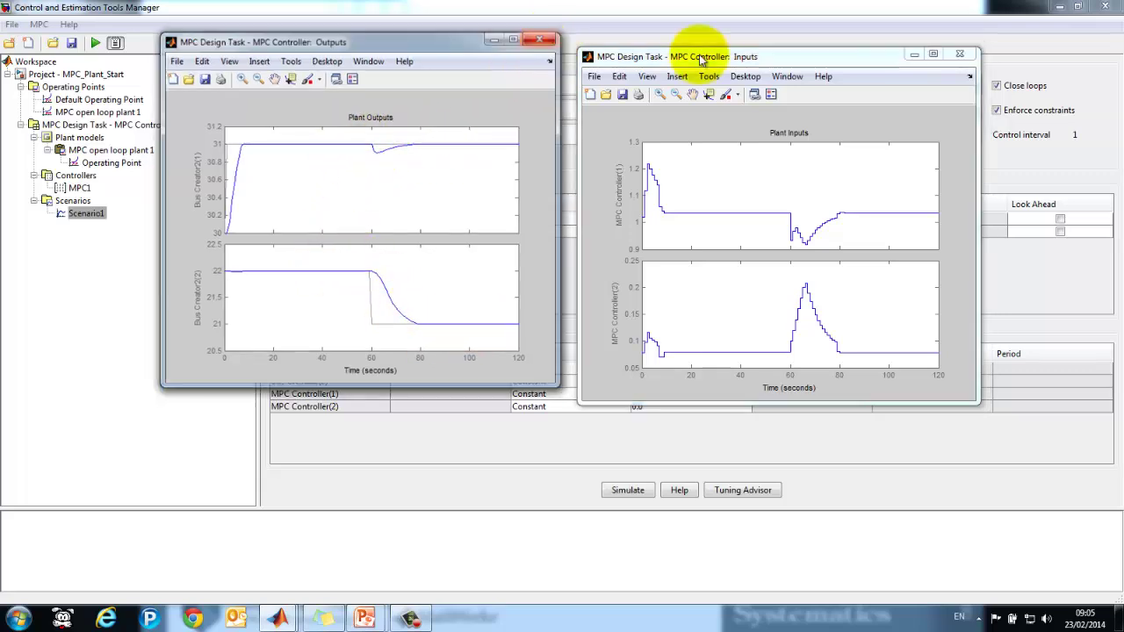
left_click(960, 53)
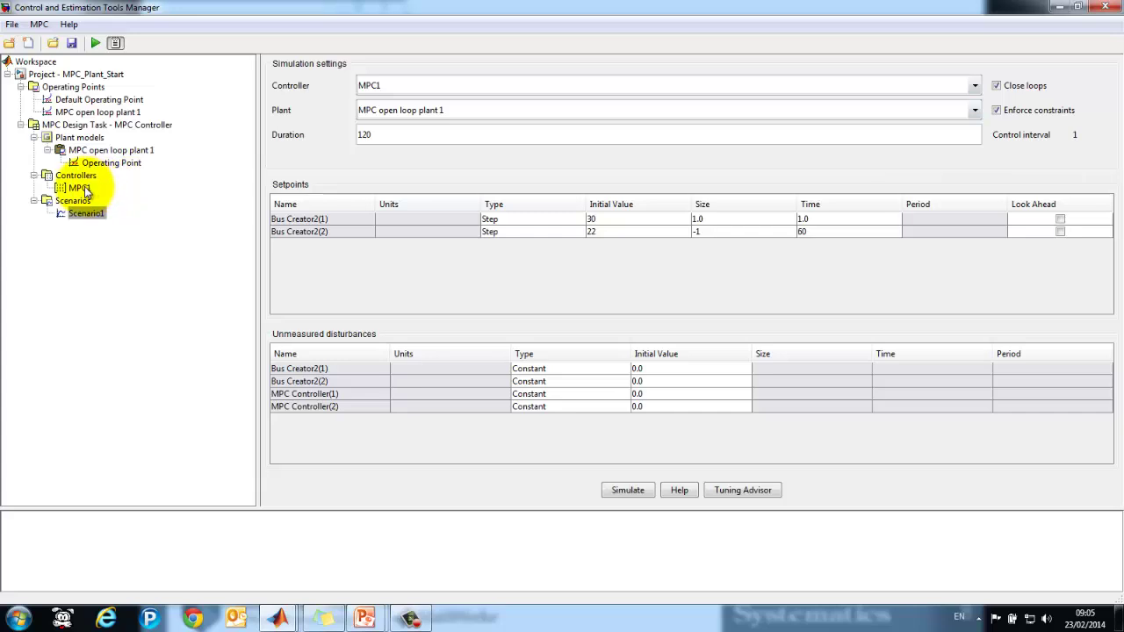
Export controller MPC1 to the MATLAB workspace as MPC1, overwriting the existing variable, and close the design tool
left_click(85, 190)
right_click(86, 190)
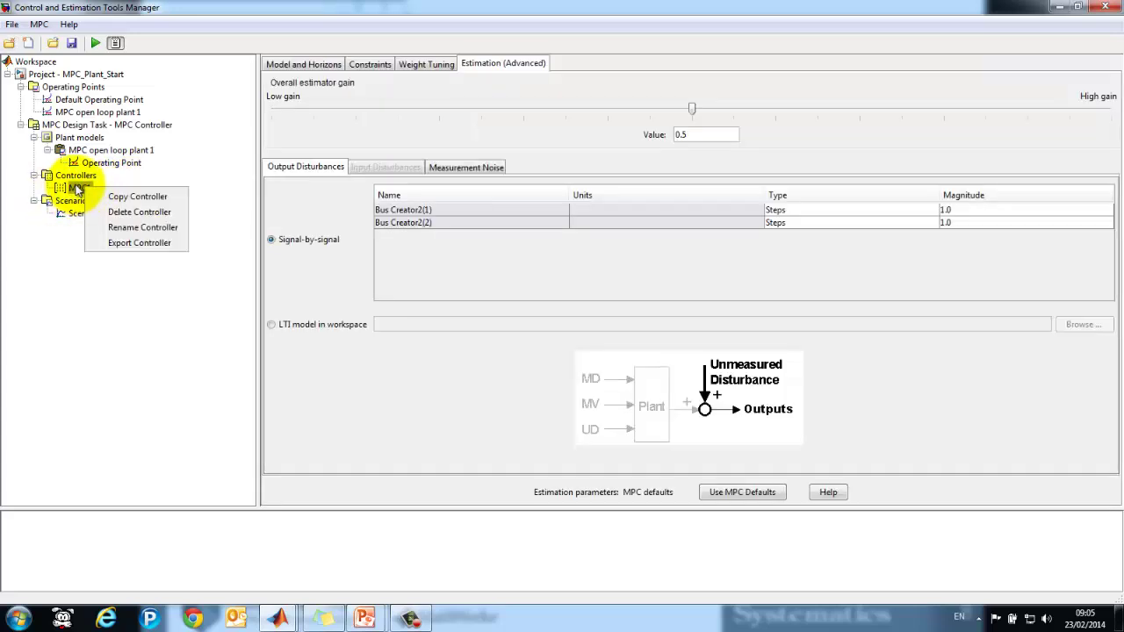
left_click(137, 243)
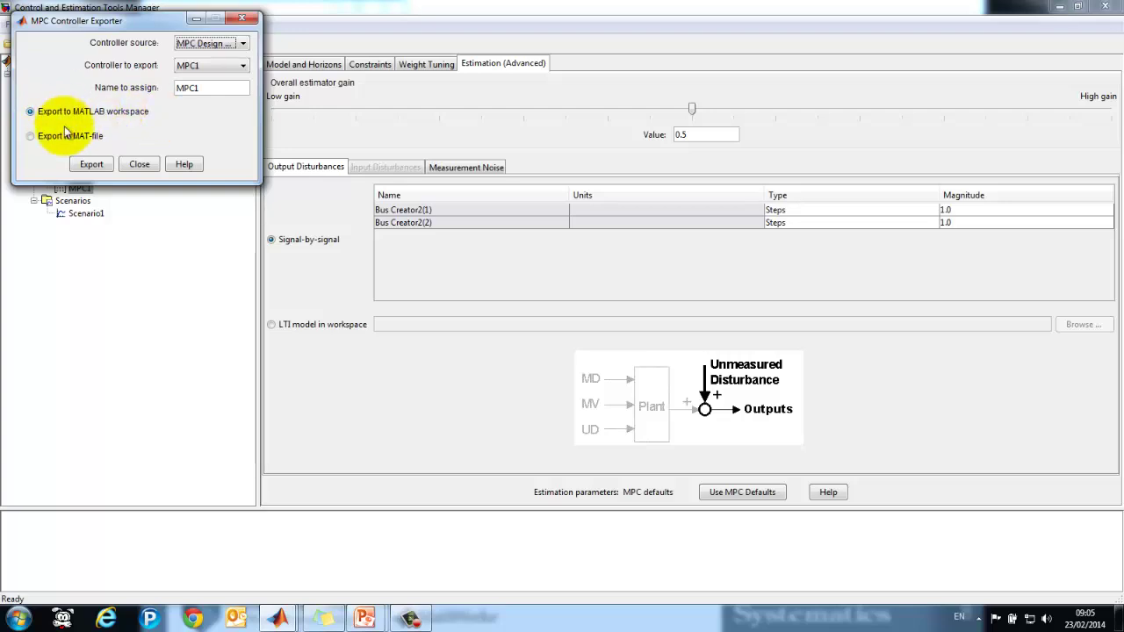
left_click(103, 167)
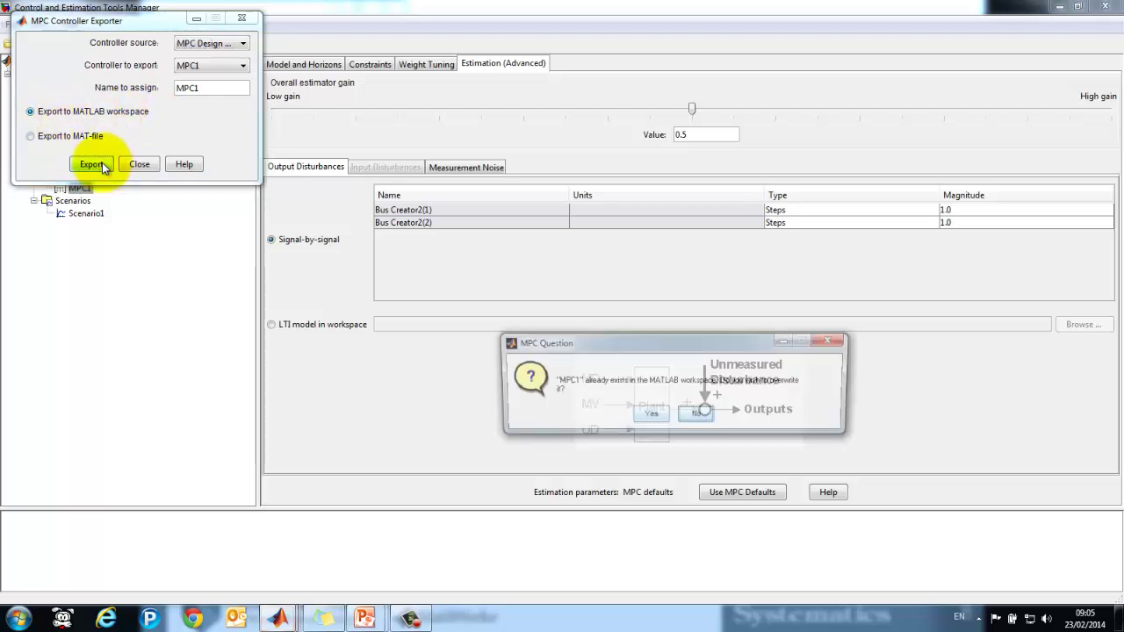
left_click(654, 415)
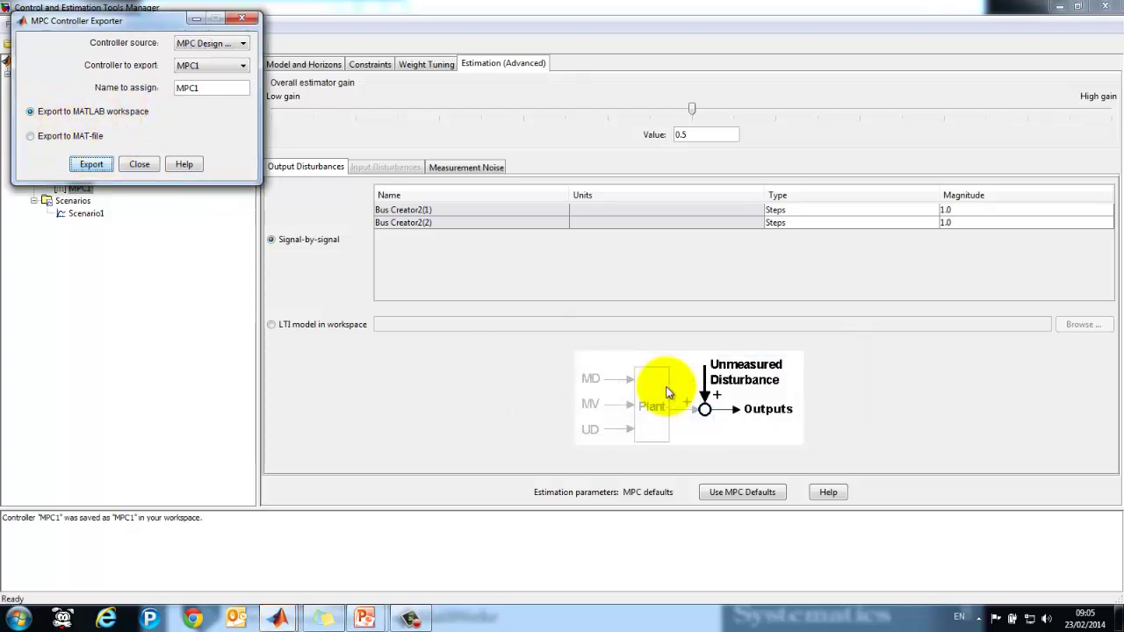
left_click(1108, 8)
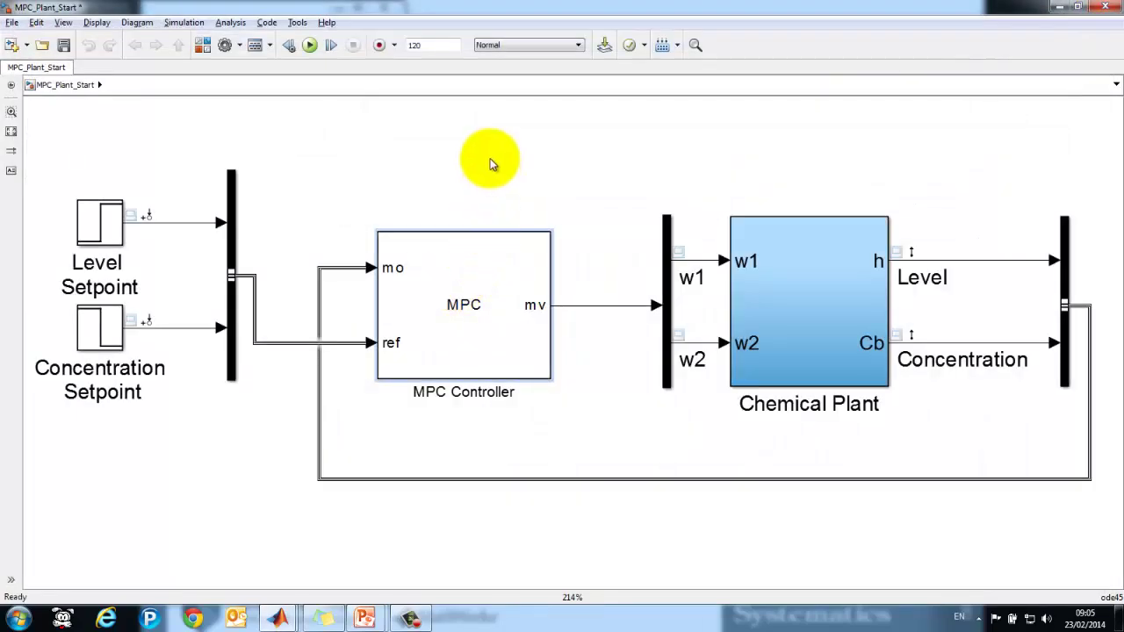
Check the controller name in the MPC Controller block's parameters without changing them, and run the MPC_Plant_Start simulation
double_click(468, 292)
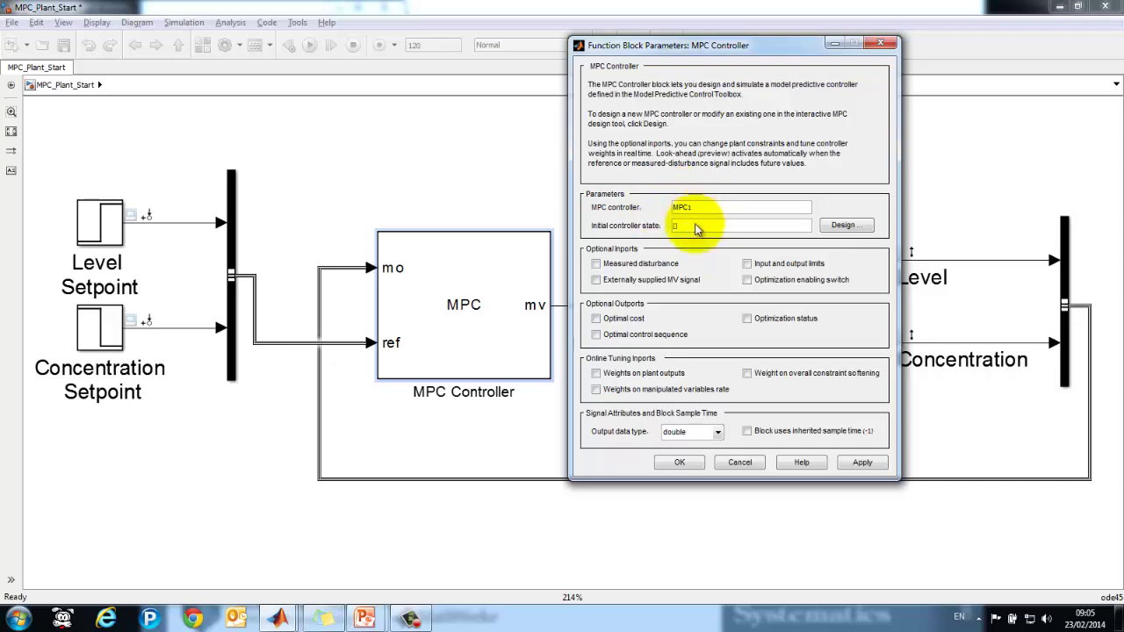
left_click(740, 462)
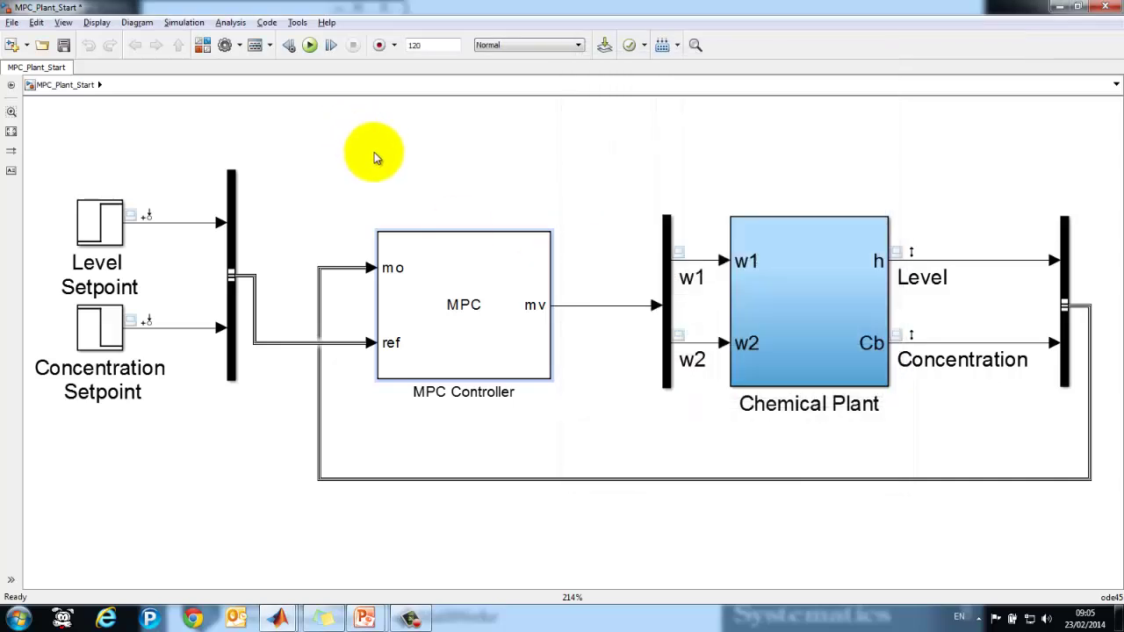
left_click(311, 46)
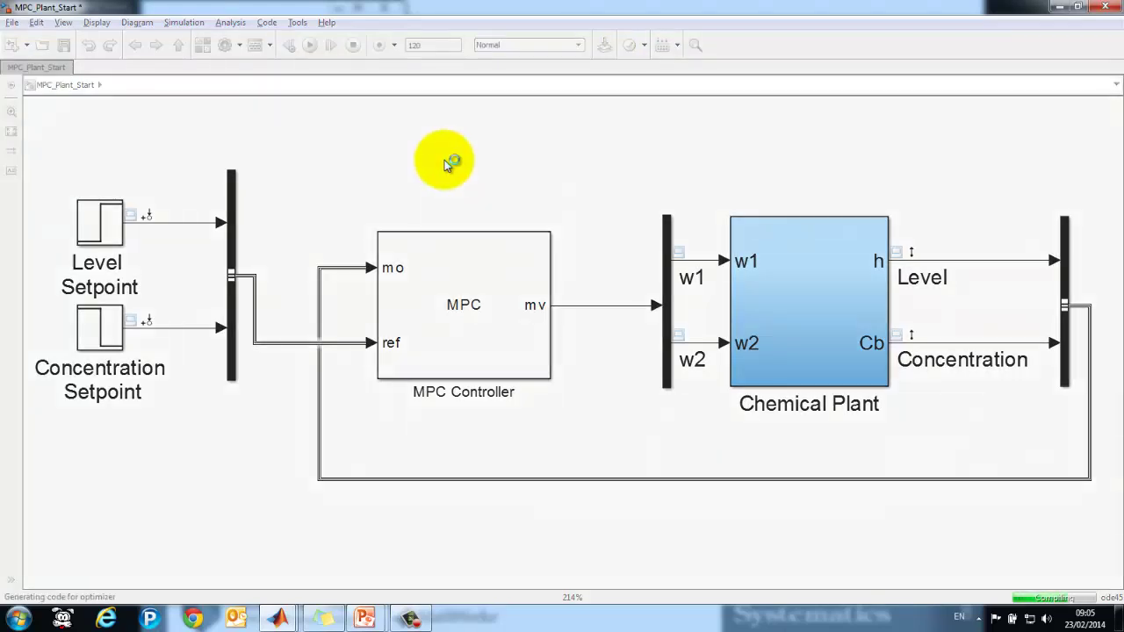